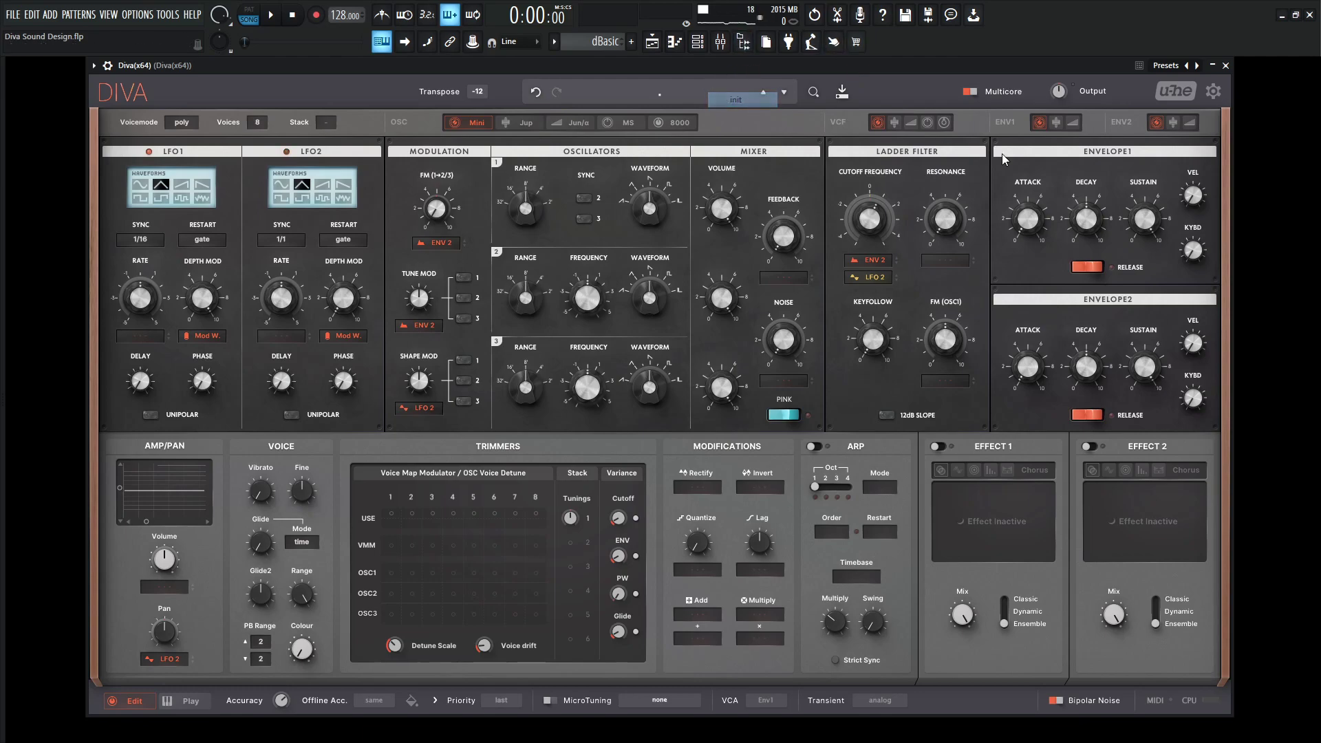
Step: Switch both envelopes to ADSR slider view, enable the arpeggiator, and set Envelope 1 sustain to zero
mouse_move(945, 217)
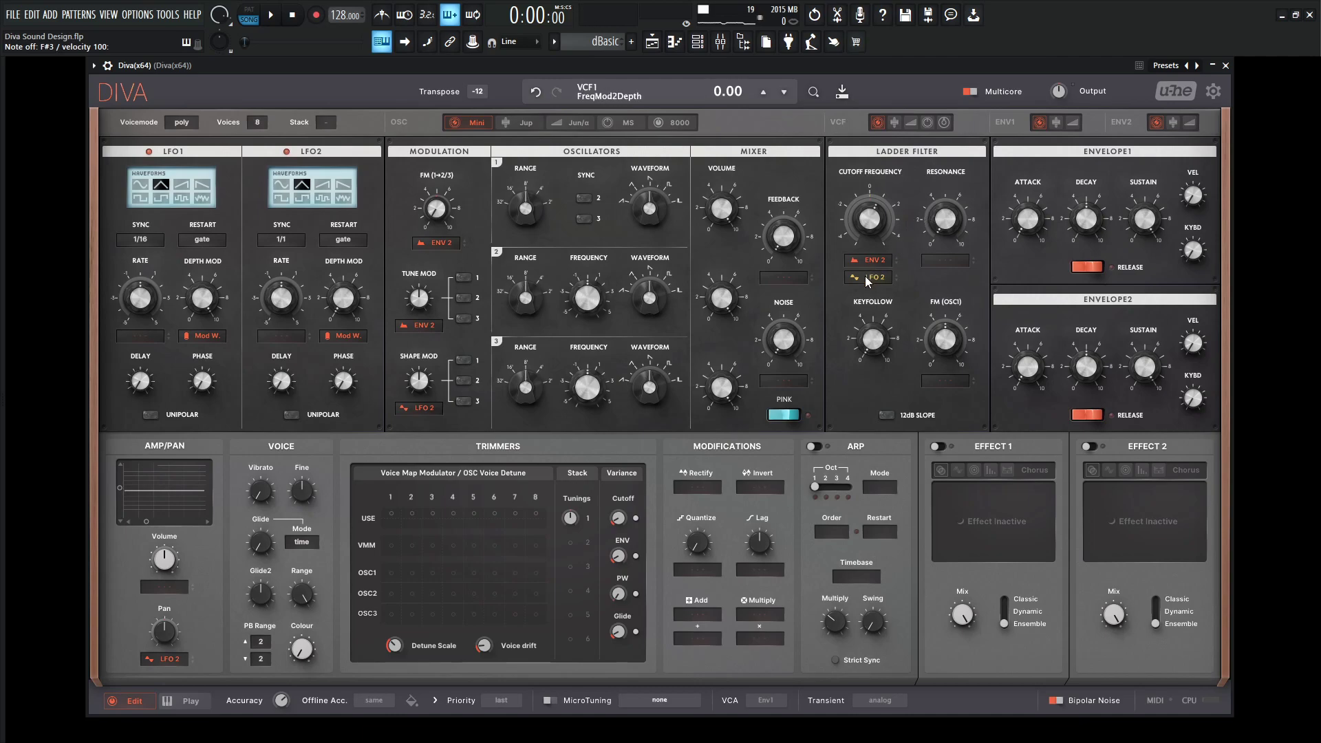
left_click(1057, 122)
left_click(1173, 121)
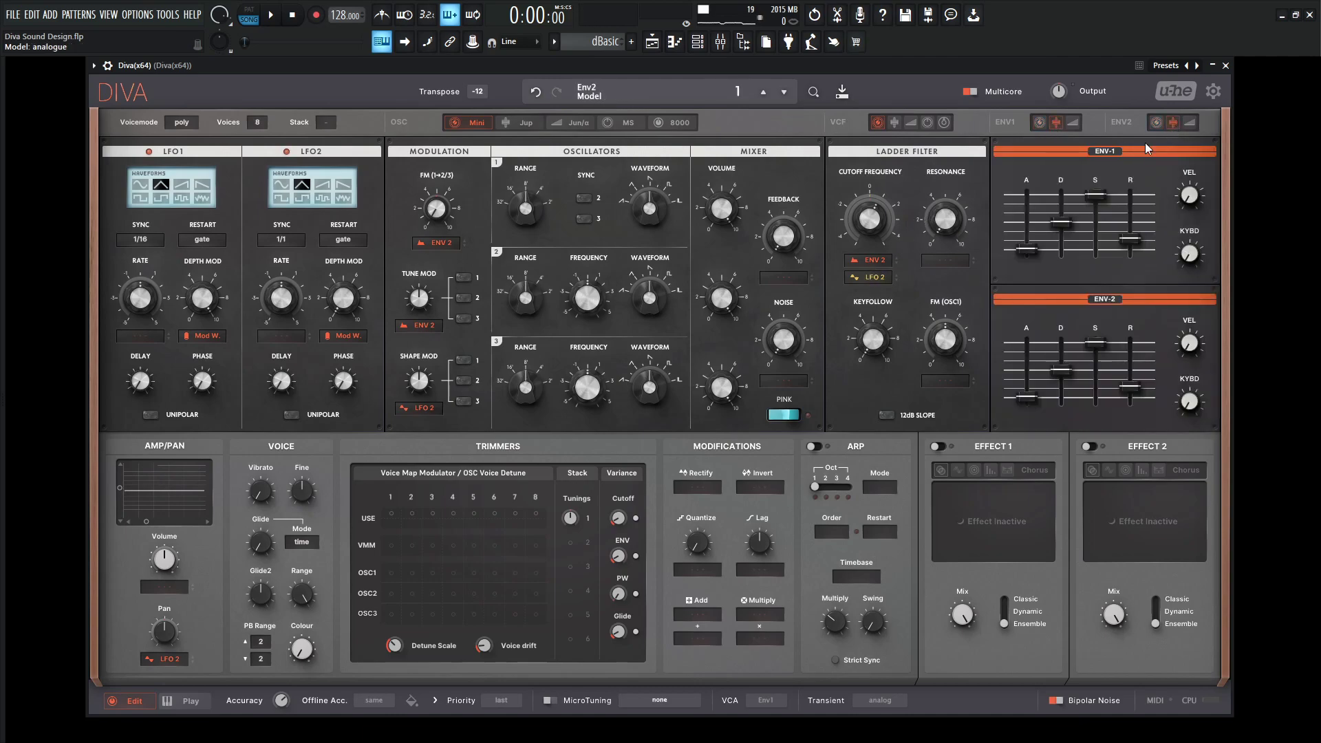
left_click(816, 446)
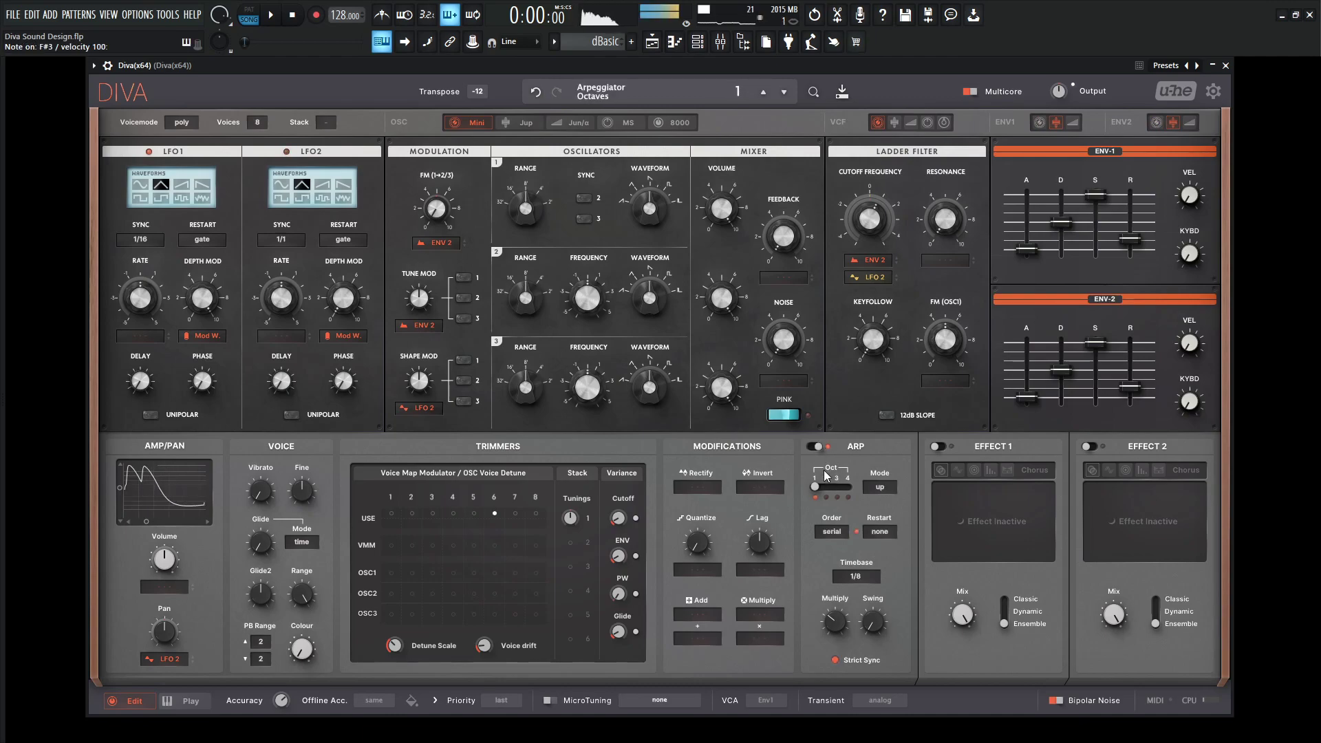
left_click_drag(1100, 200, 1115, 522)
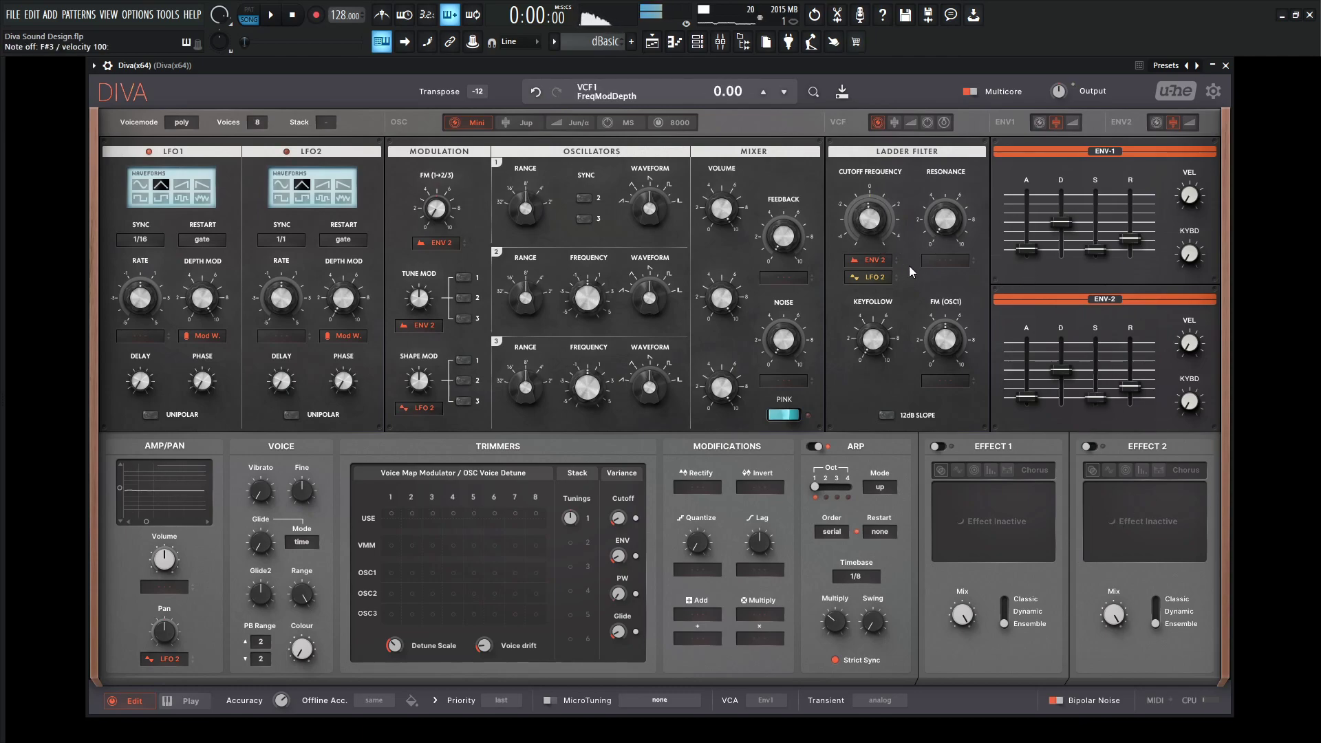
Step: Raise Envelope 2's cutoff modulation depth to about 74 and set filter resonance near 15
left_click_drag(878, 265, 874, 254)
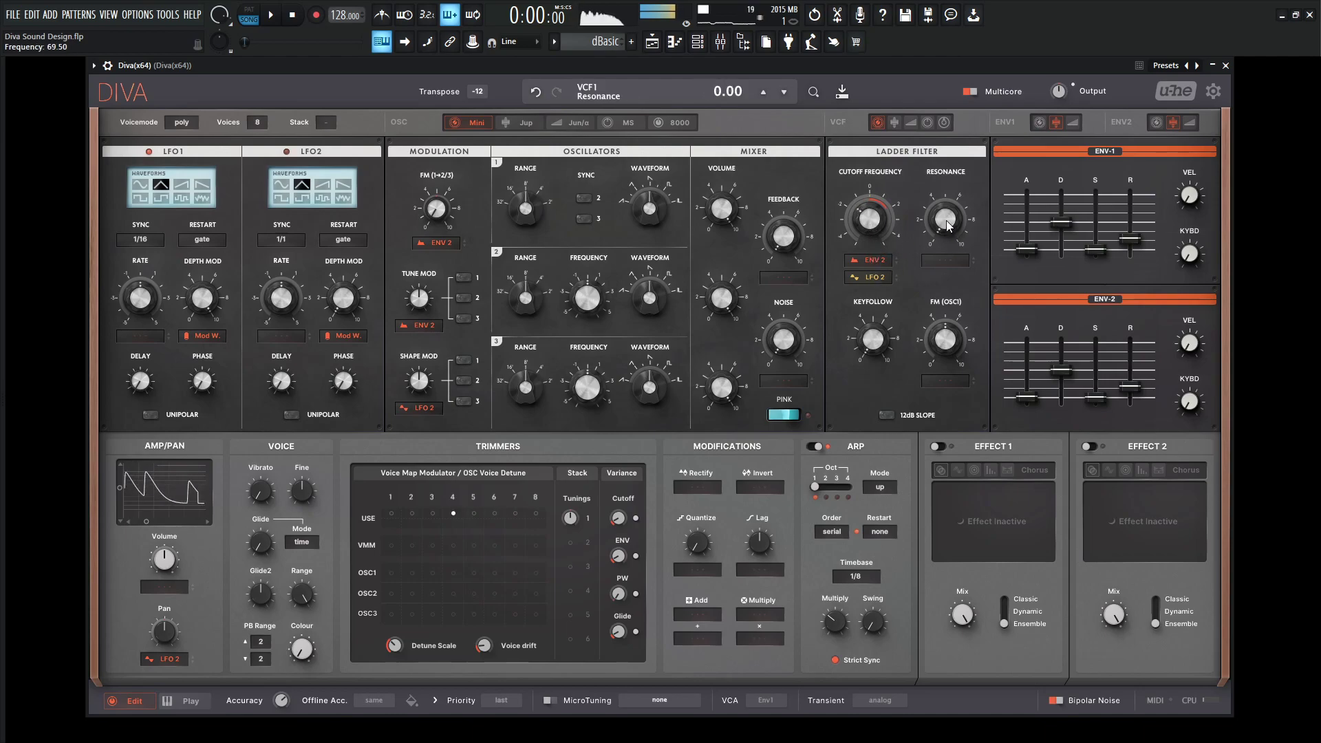
left_click_drag(947, 225, 943, 206)
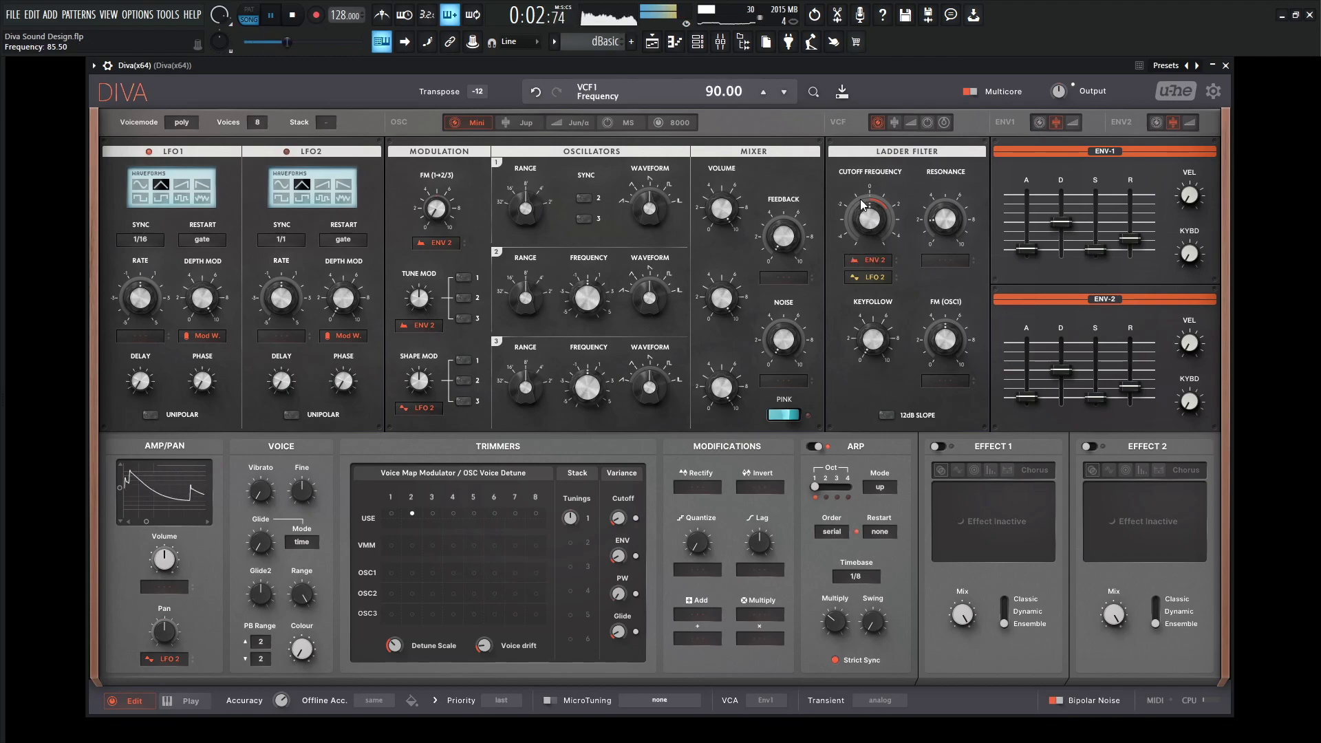
Step: Sweep the Cutoff Frequency knob while listening, leaving it at 64
left_click_drag(861, 205, 872, 246)
Step: Reduce Envelope 2's cutoff depth to 46 and make LFO 2 unipolar
key("space")
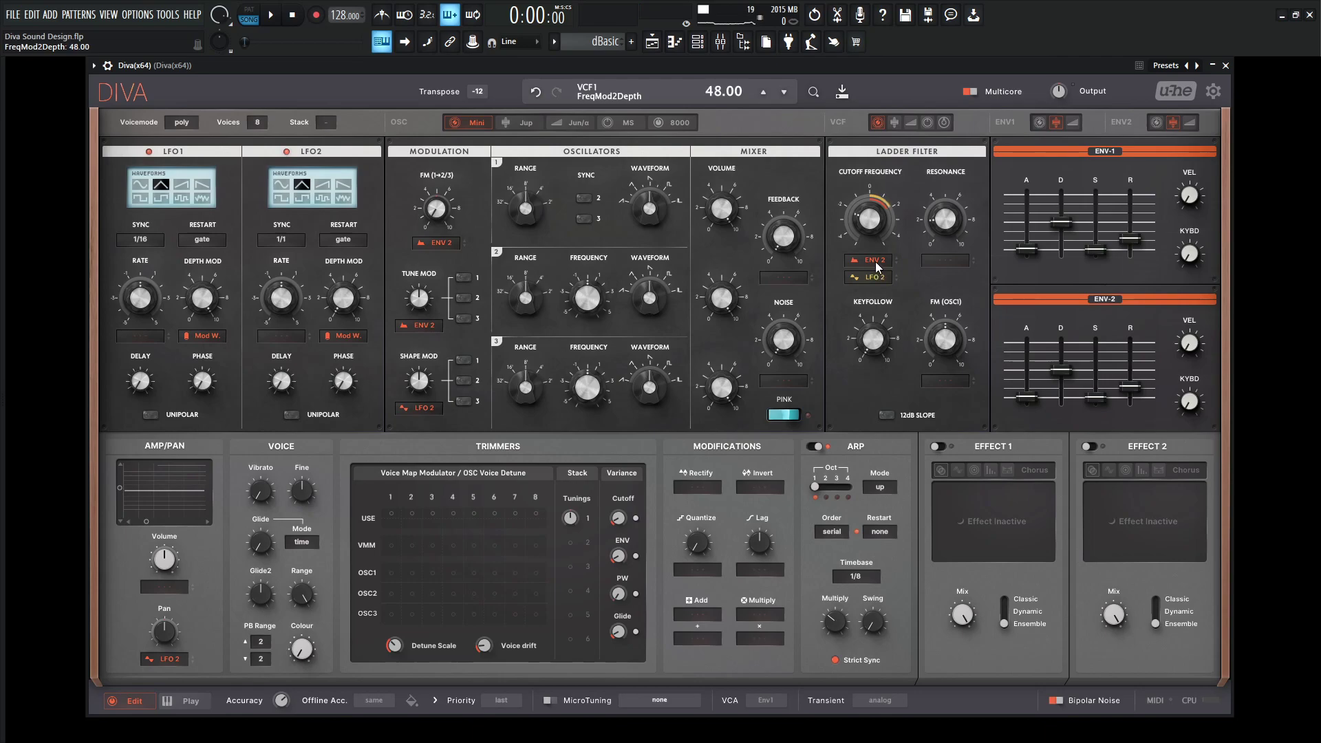
left_click_drag(877, 265, 878, 270)
left_click(291, 414)
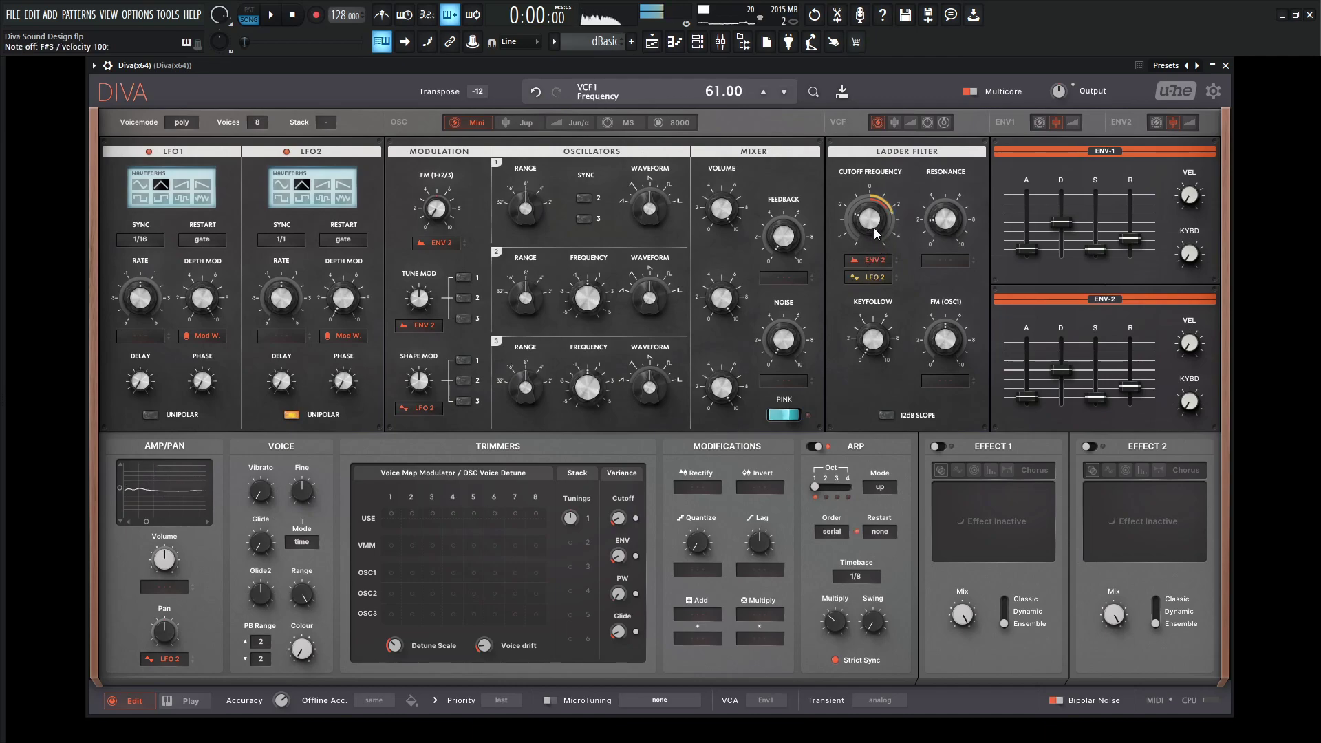
Step: Raise LFO 2's cutoff modulation depth to 78 and lower the cutoff to 52.5
key("space")
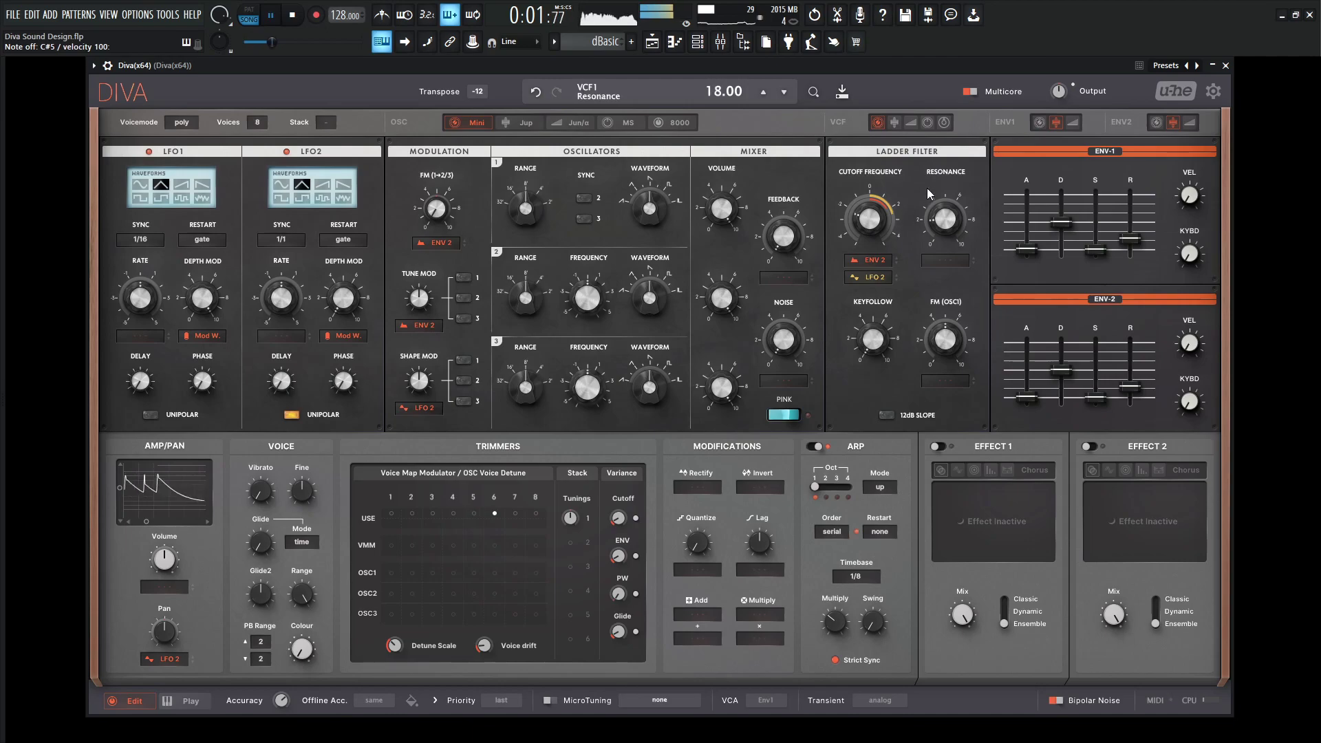
left_click_drag(878, 283, 878, 273)
left_click_drag(871, 219, 872, 231)
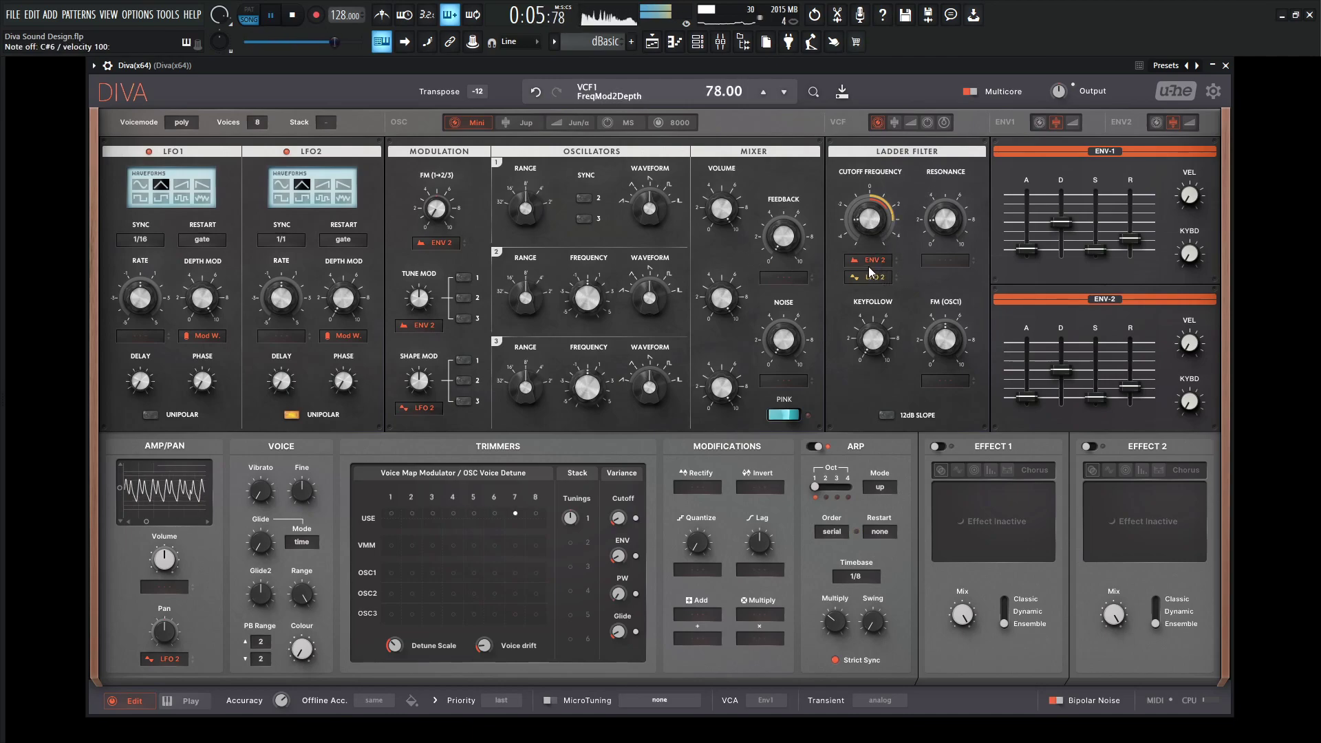
key("space")
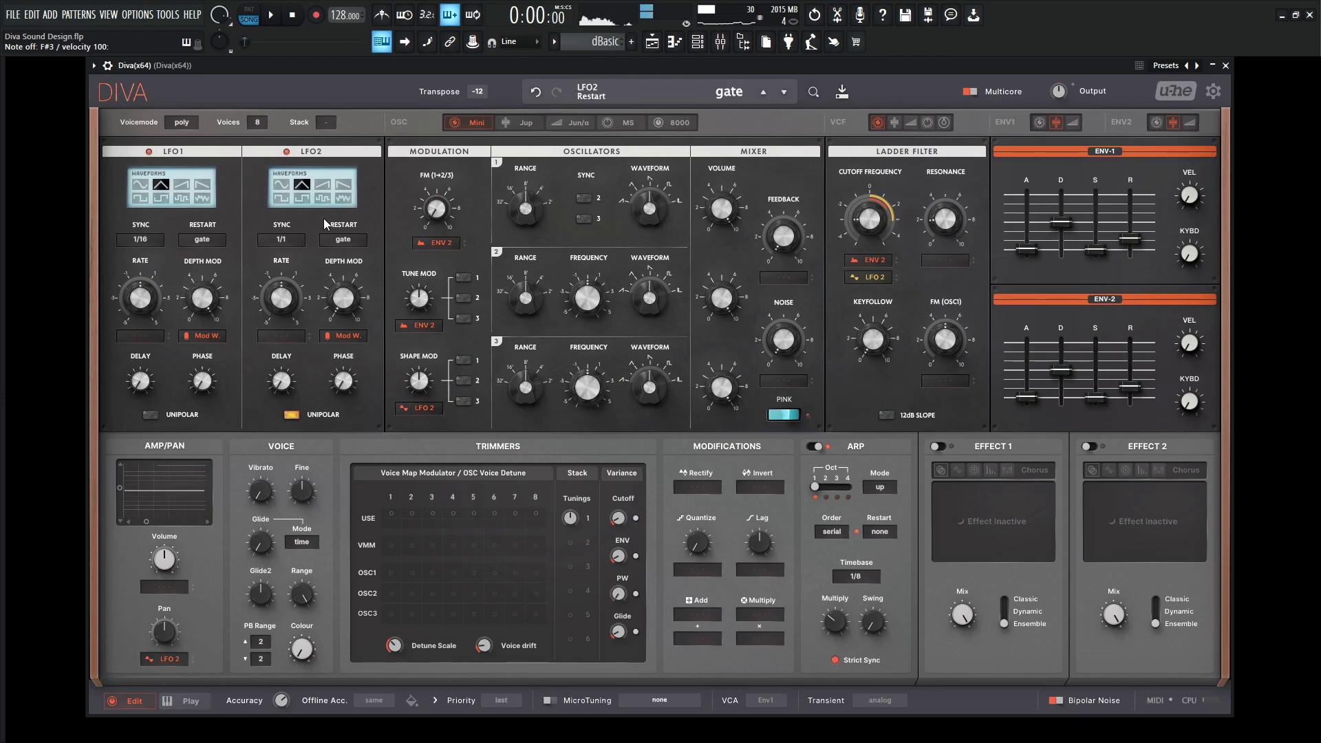
Step: Set LFO 2 sync rate to 1/4 and audition the result
left_click(288, 241)
left_click(303, 354)
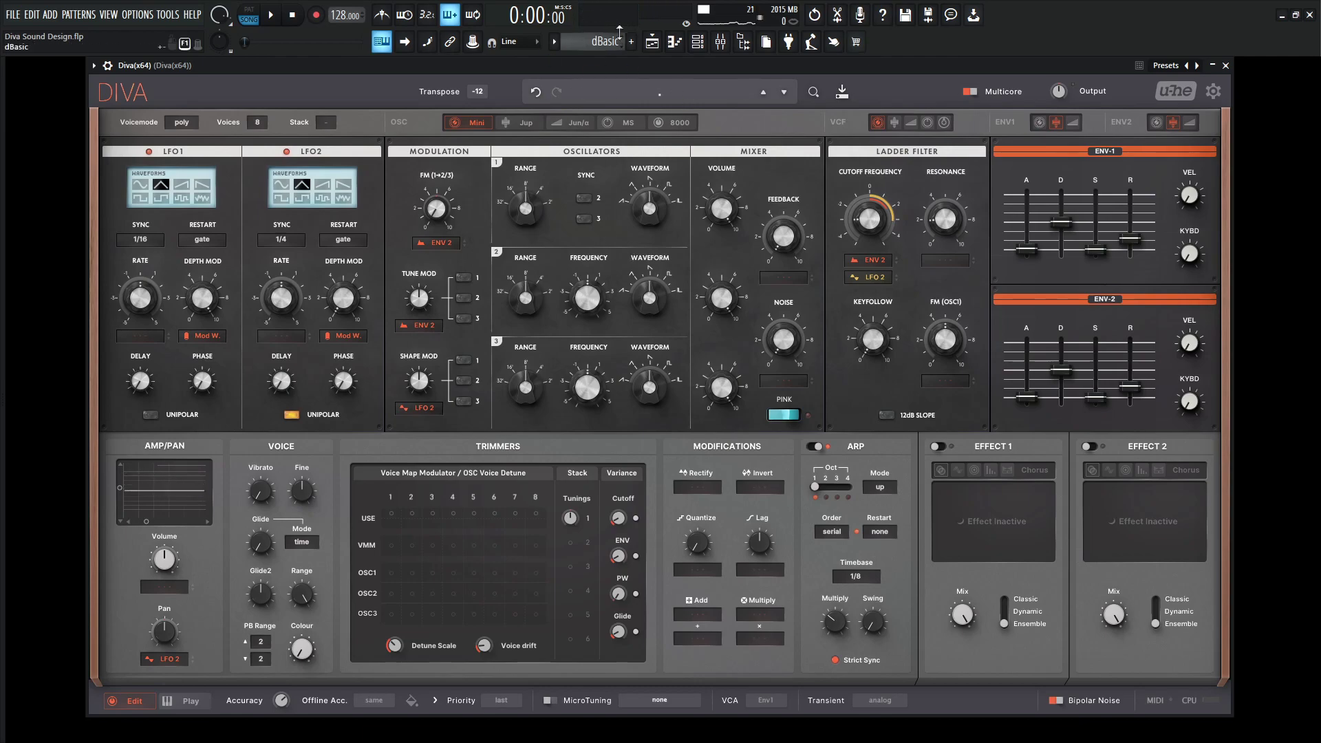
key("space")
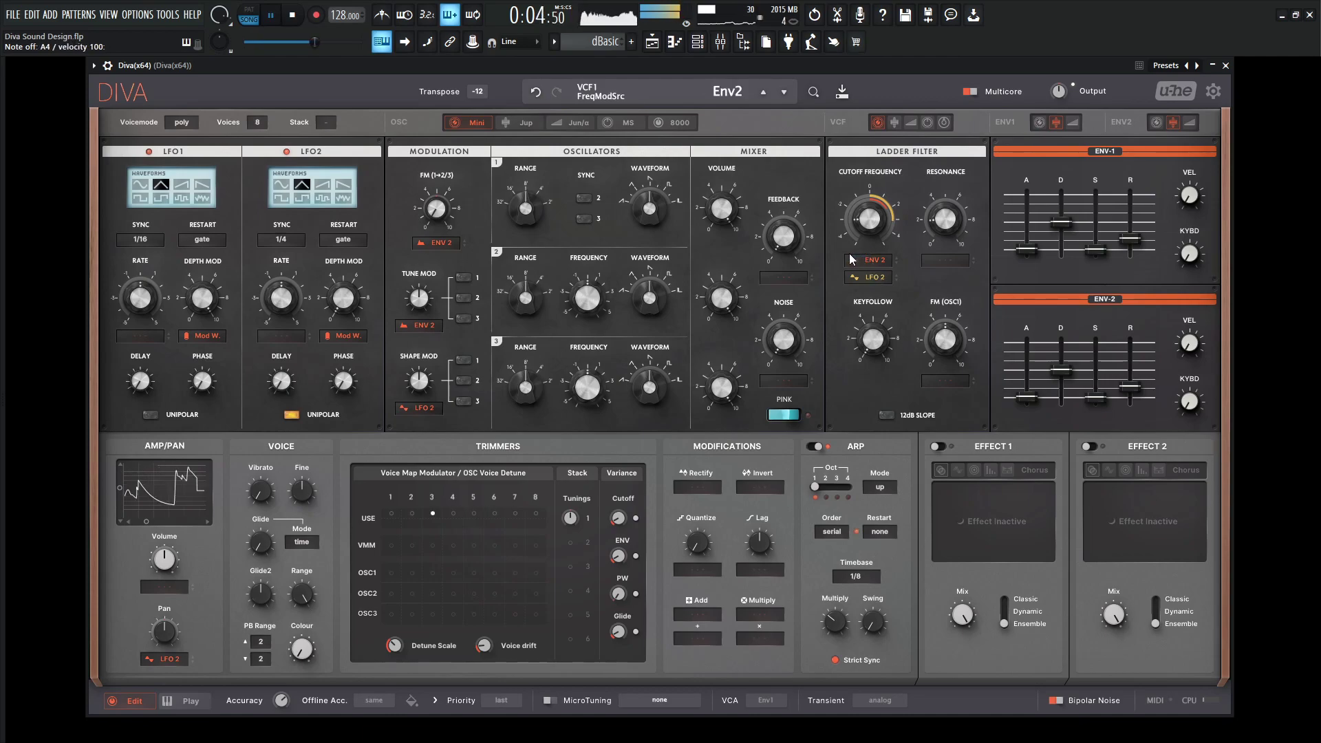
key("space")
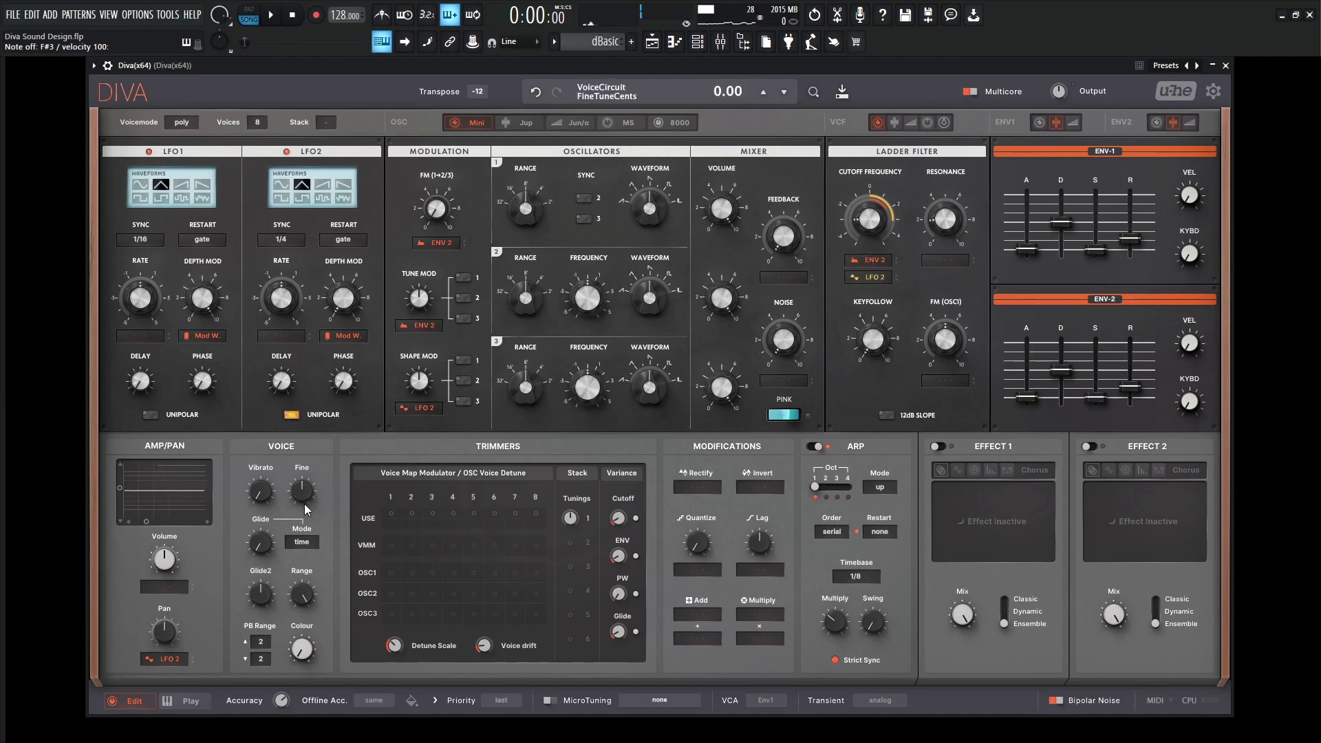
Step: Turn the Voice Glide knob up to 22 while the arpeggio plays
key("space")
left_click_drag(267, 553, 267, 516)
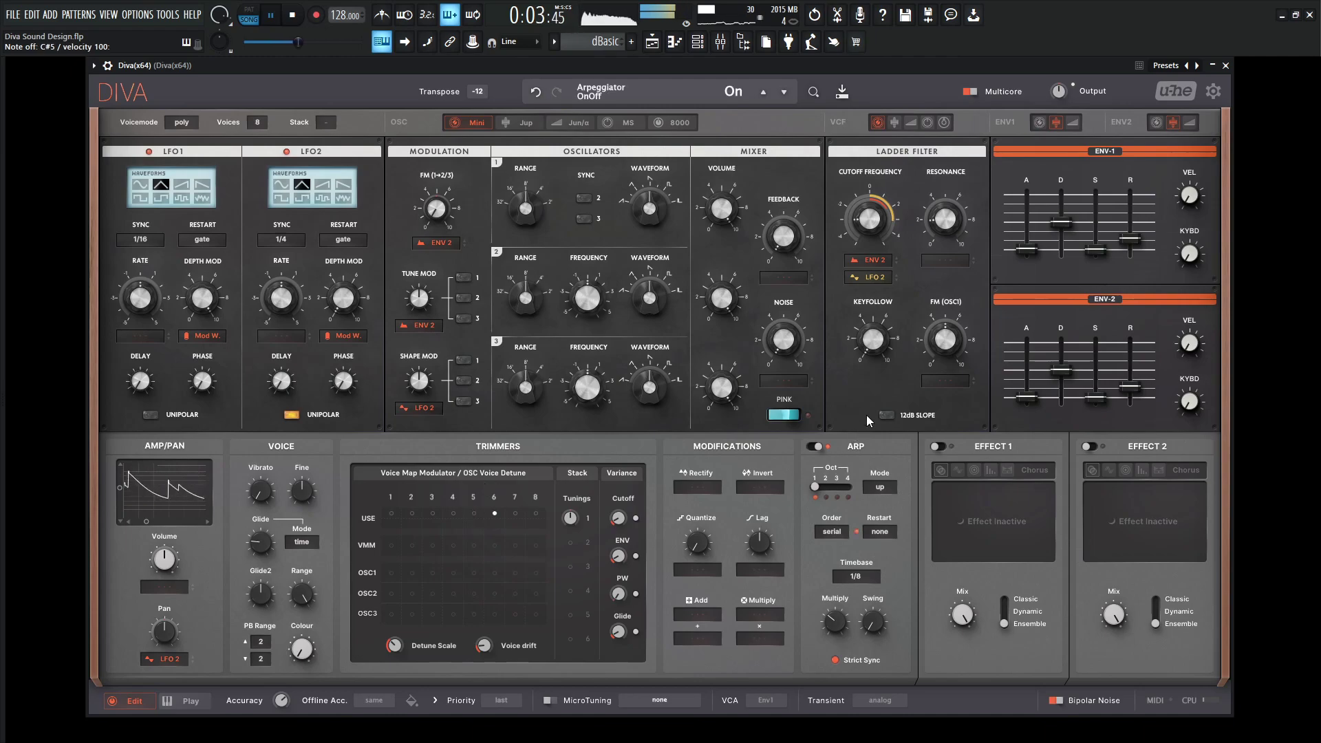
key("space")
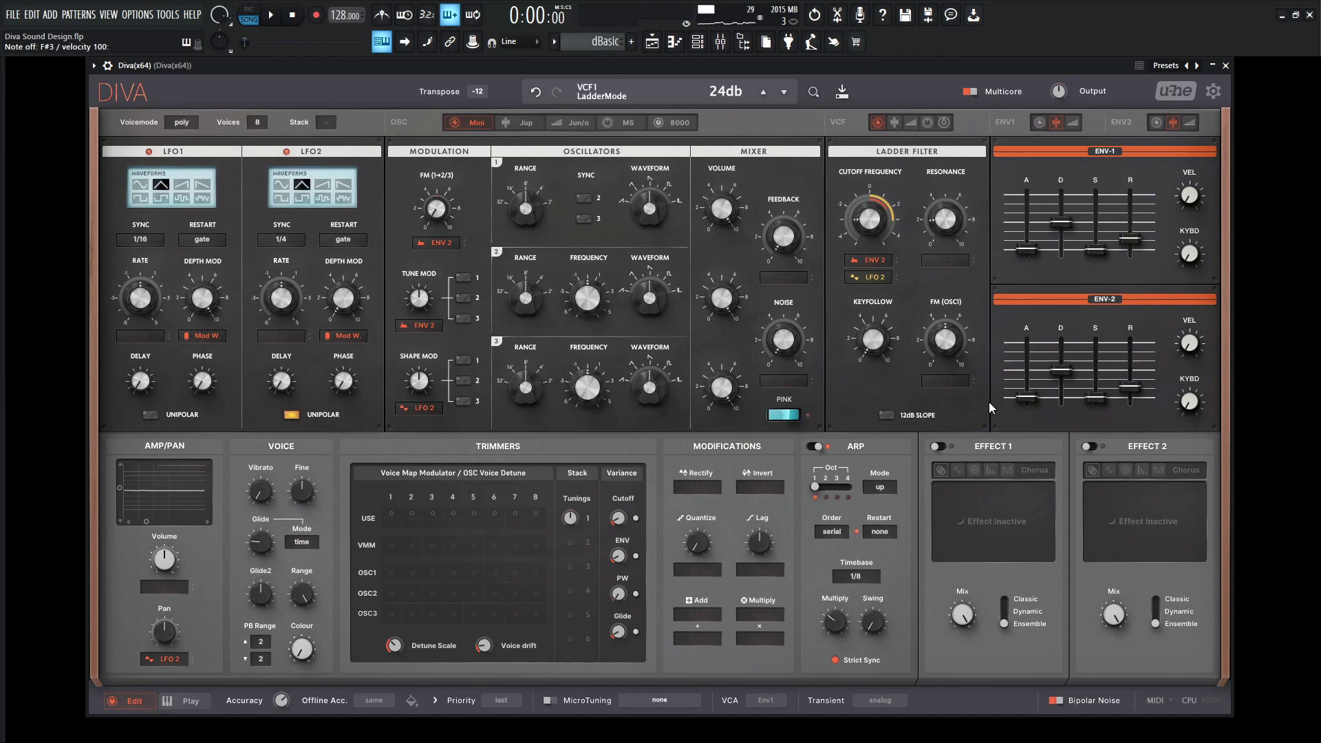
Step: Enable Effect 1 chorus in Classic mode with depth 66 and mix near 46
left_click(944, 447)
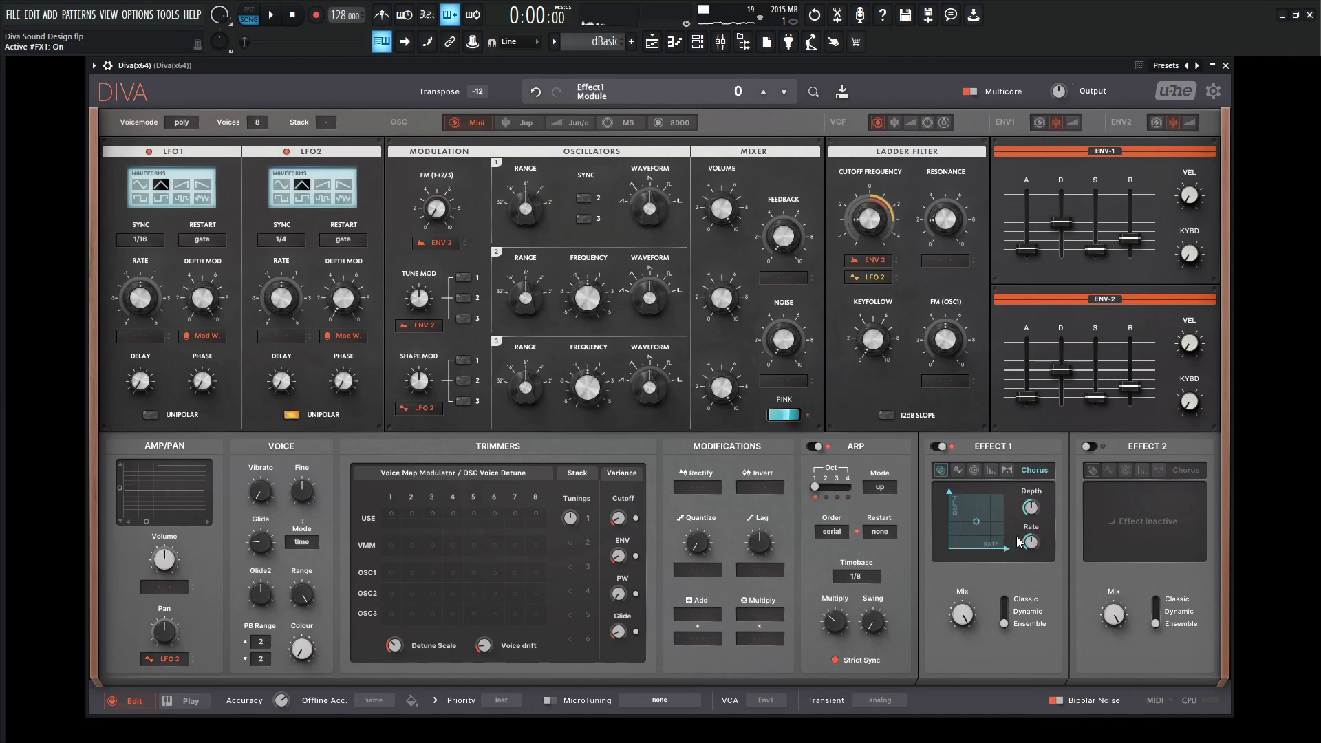
left_click(1025, 600)
left_click_drag(1031, 508, 1026, 559)
left_click_drag(962, 614, 960, 664)
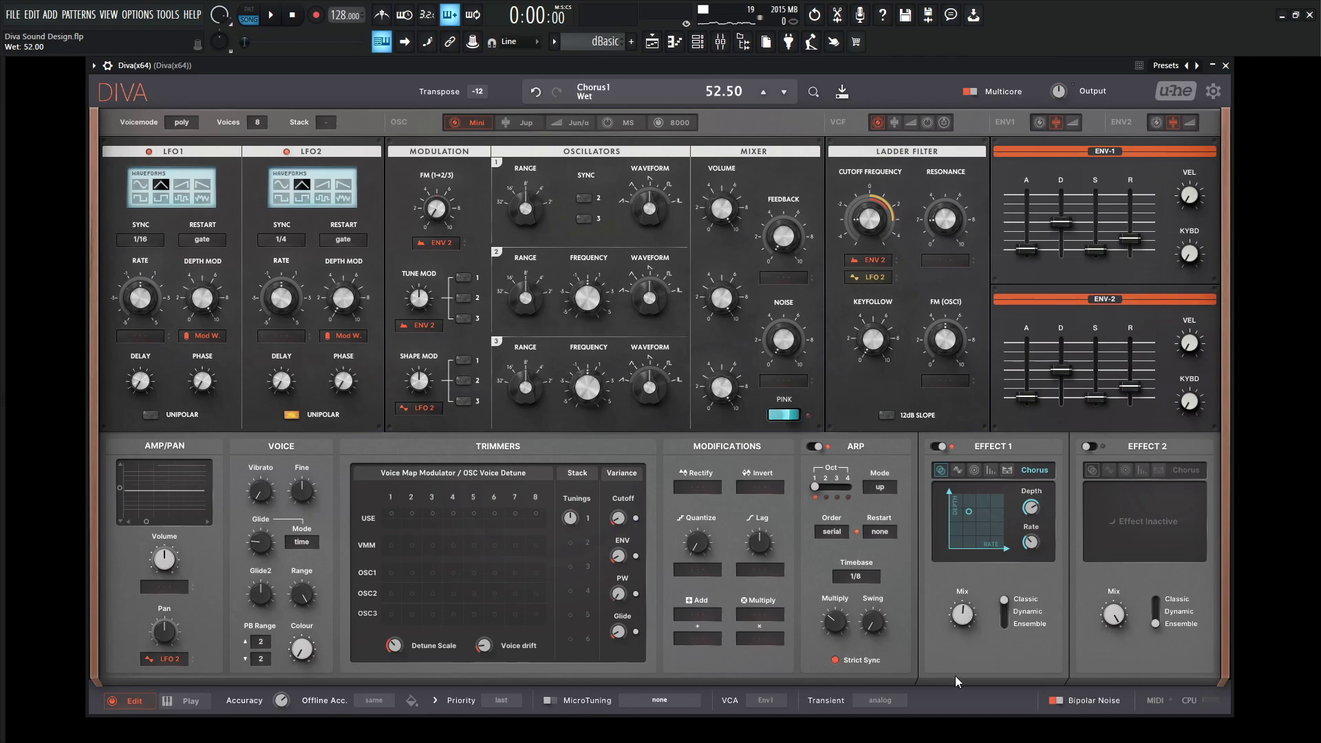
Step: A/B the Effect 1 chorus against bypass, leave it on, and stop playback
scroll(963, 619, "down", 3)
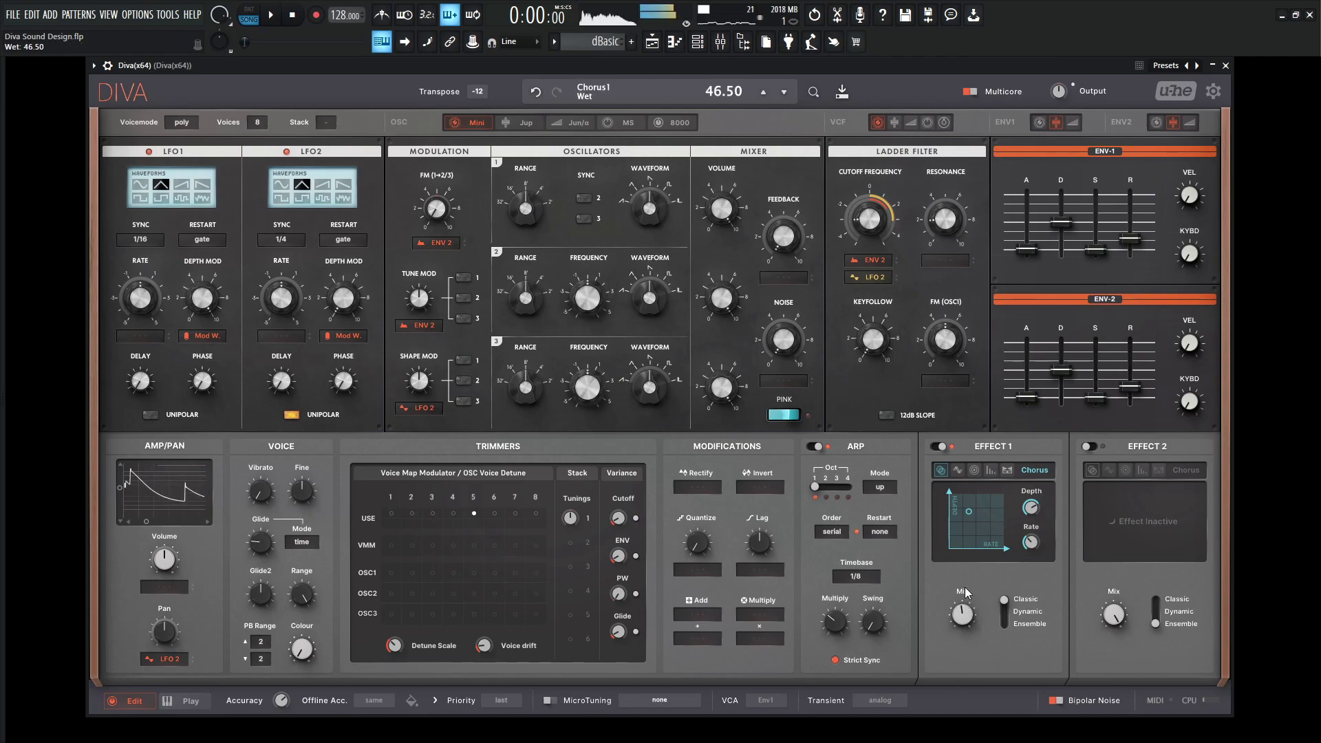
left_click(942, 448)
left_click(942, 448)
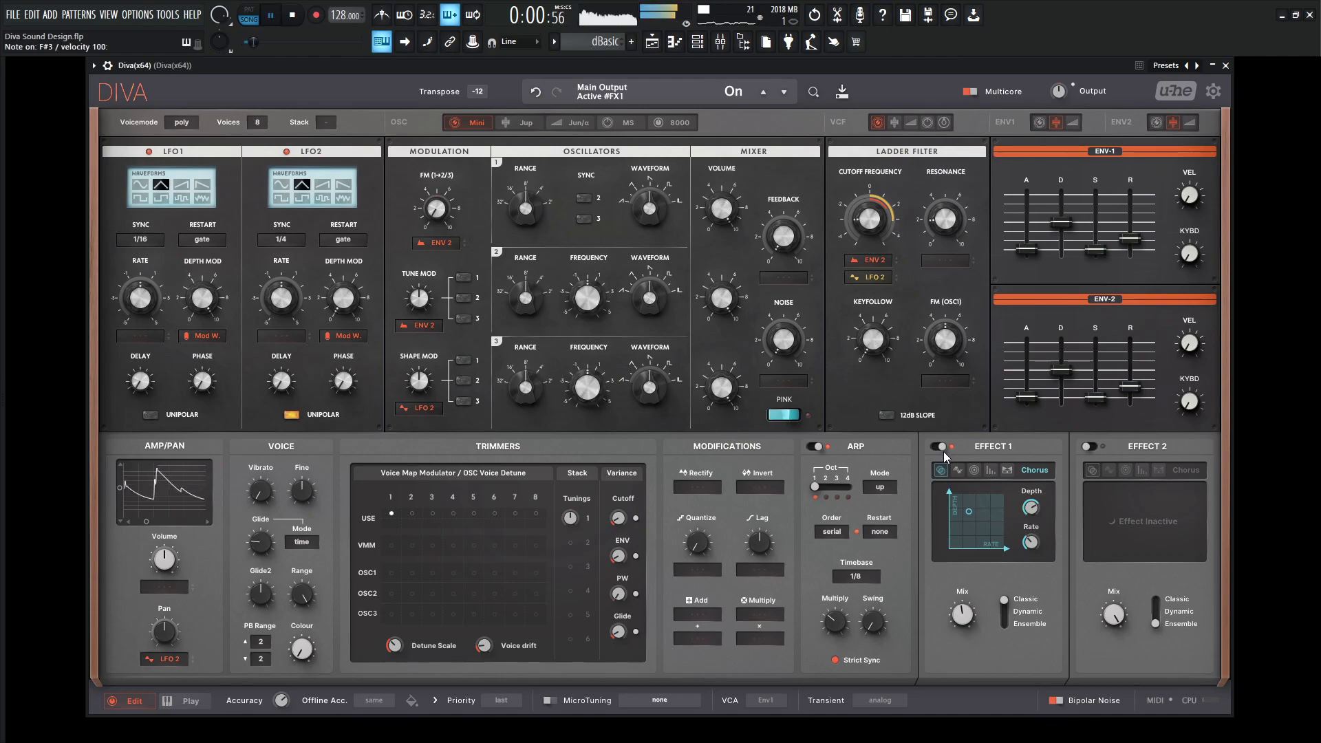
left_click(943, 449)
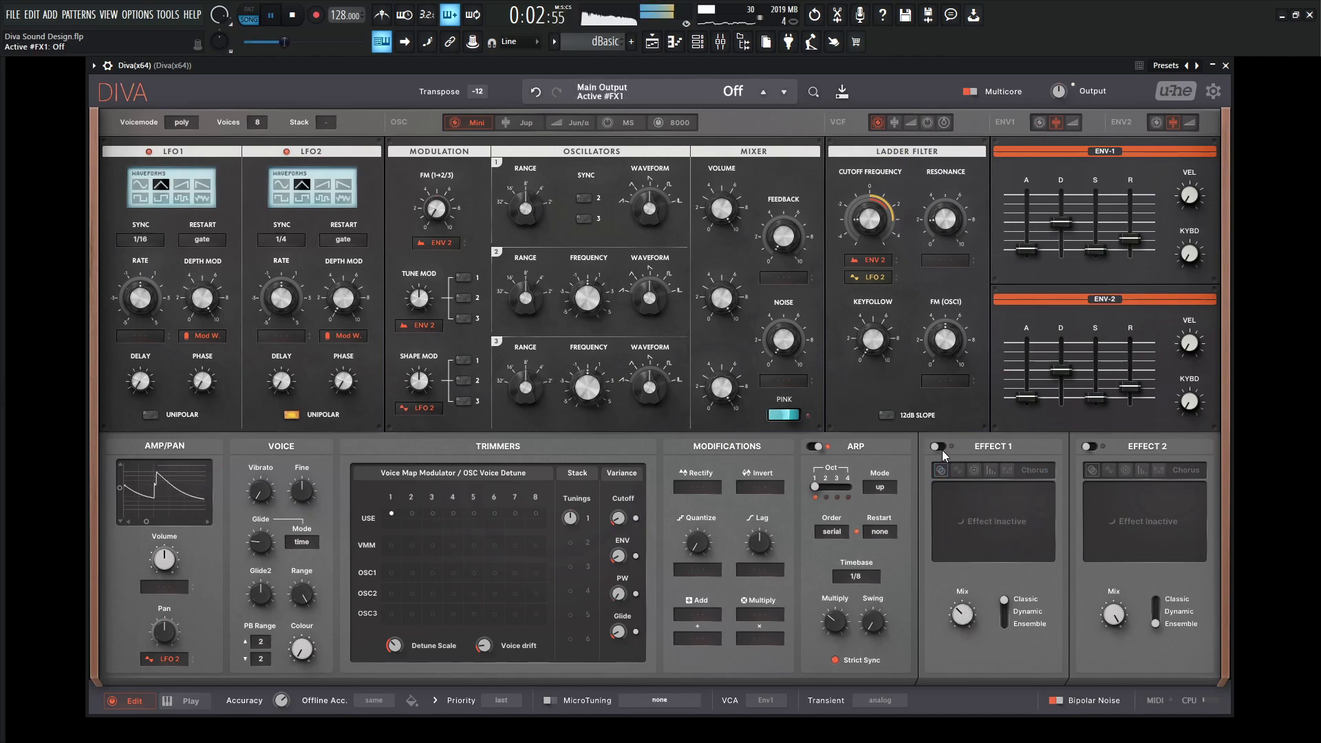
left_click(940, 447)
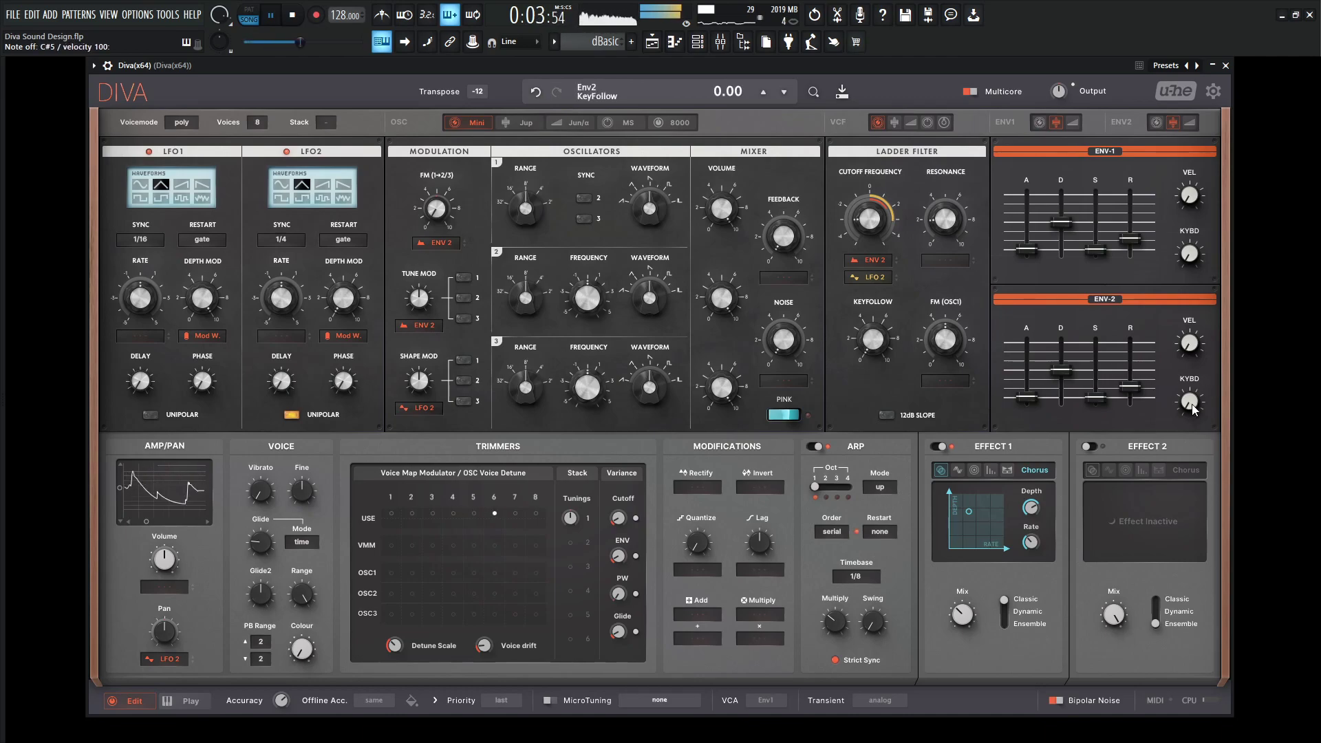
key("space")
Step: Turn on Effect 2 as a Delay with high-pass near 35 and low-pass about 58
left_click(1089, 447)
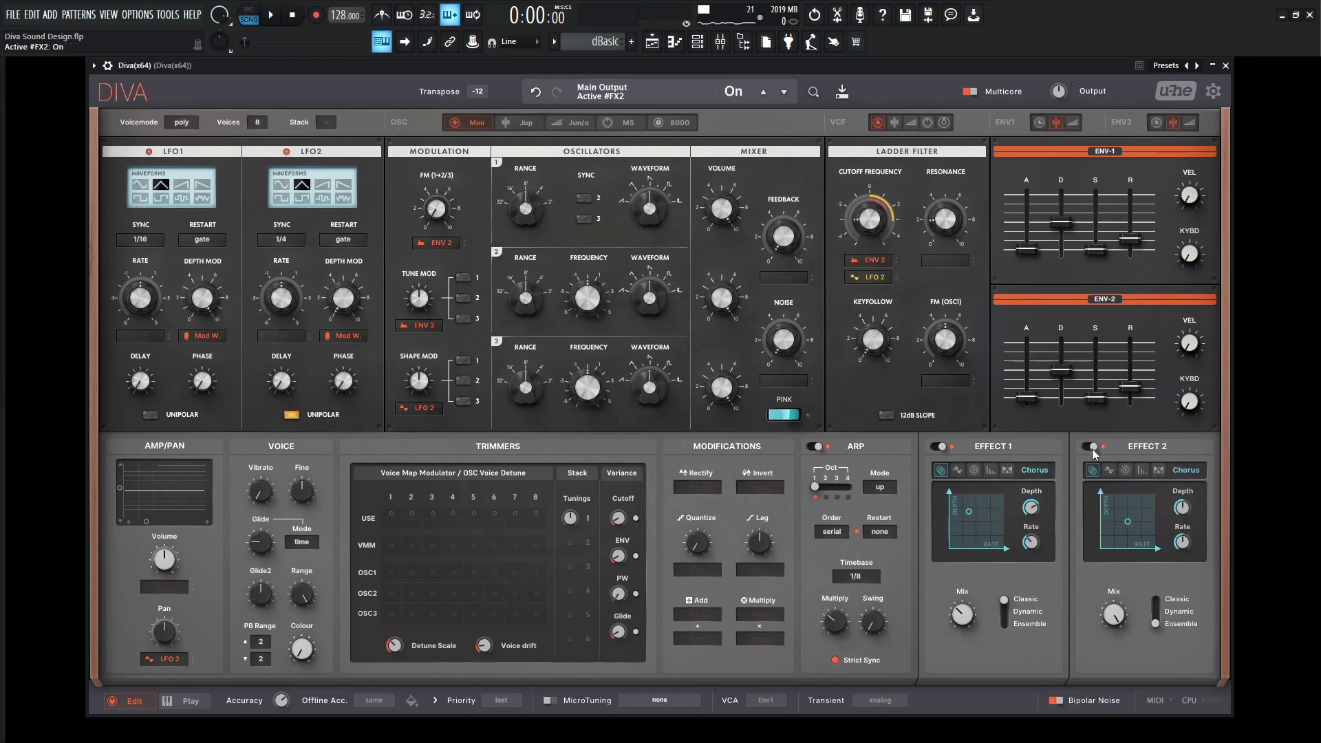
left_click(1141, 471)
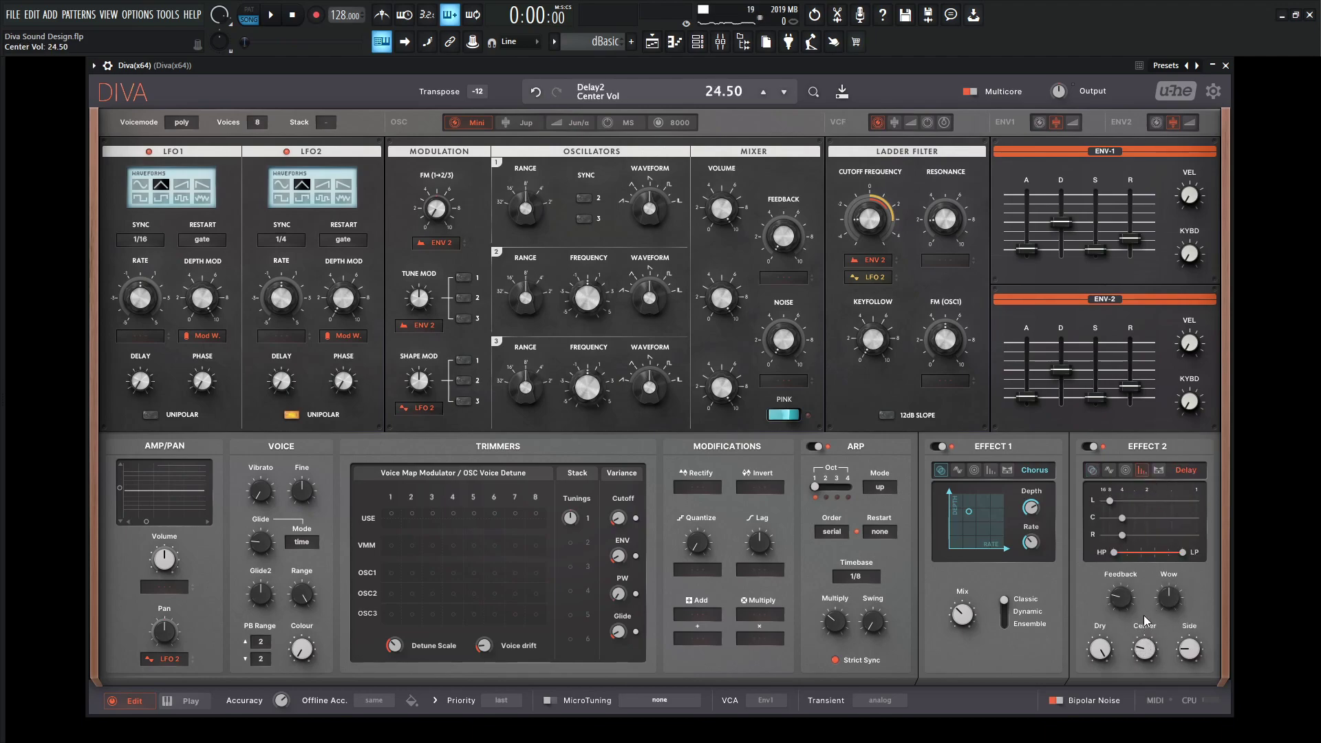
left_click_drag(1116, 552, 1122, 552)
left_click_drag(1171, 551, 1173, 555)
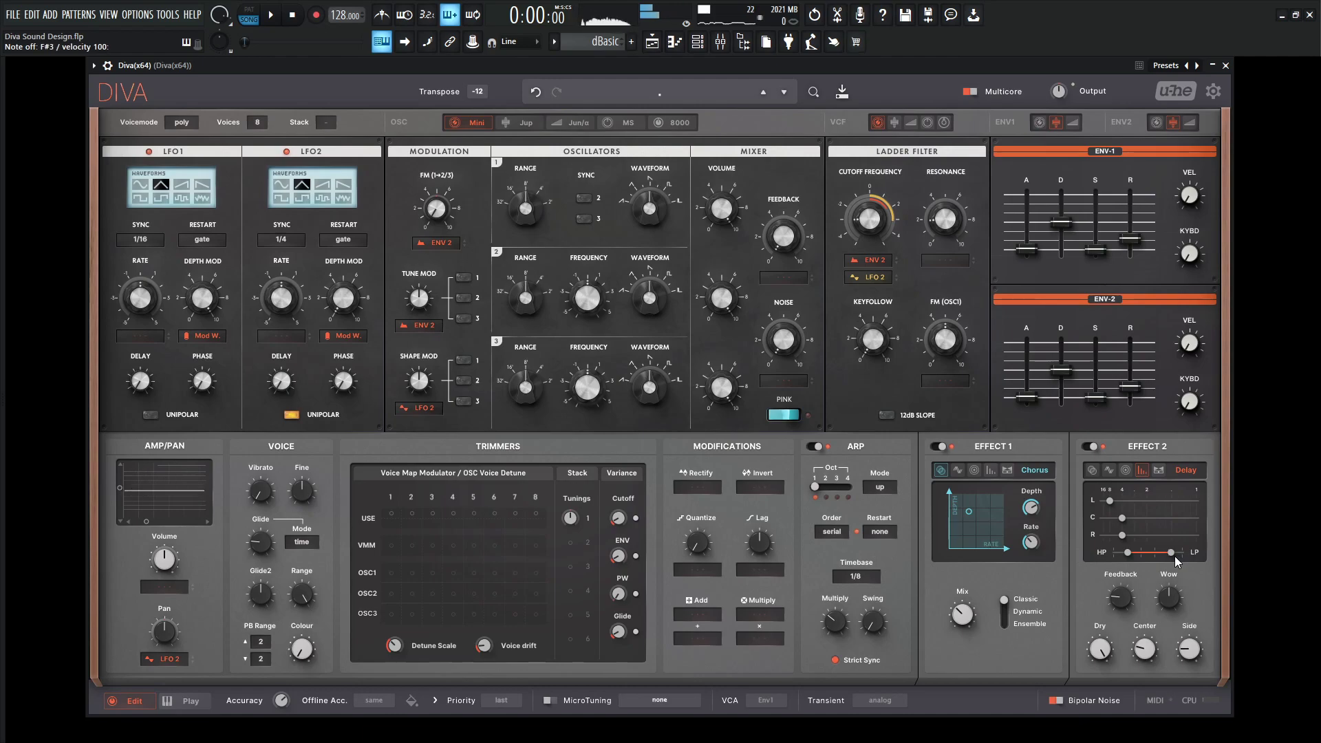
key("space")
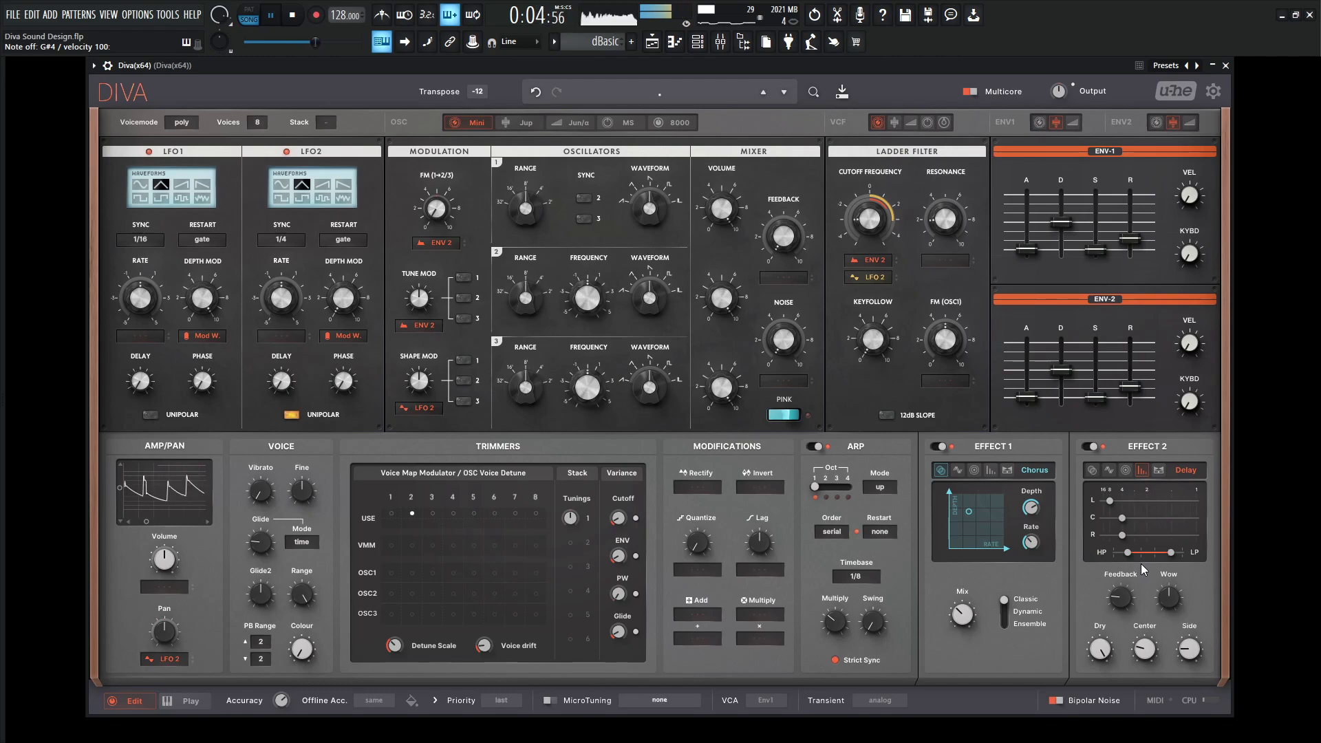
key("space")
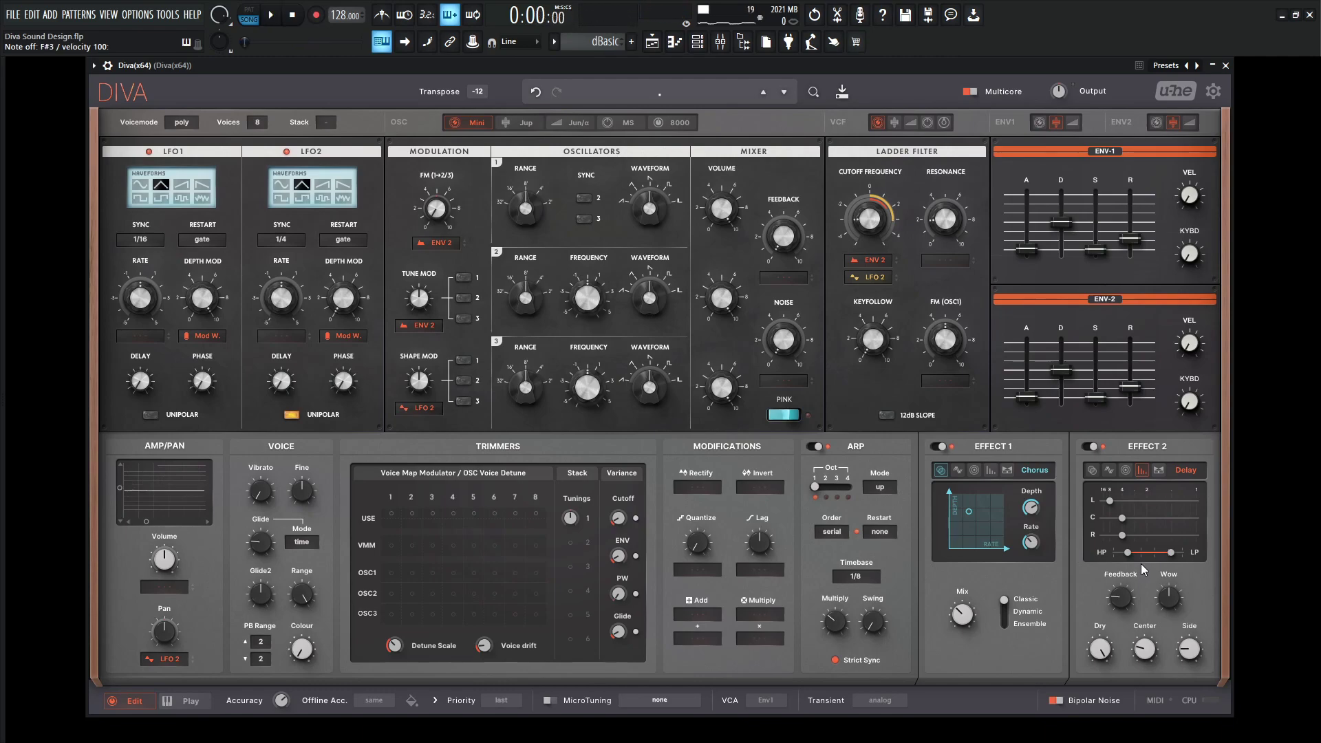
Step: Enable the Pre 1973 insert on Diva's mixer channel and open its window
left_click(721, 42)
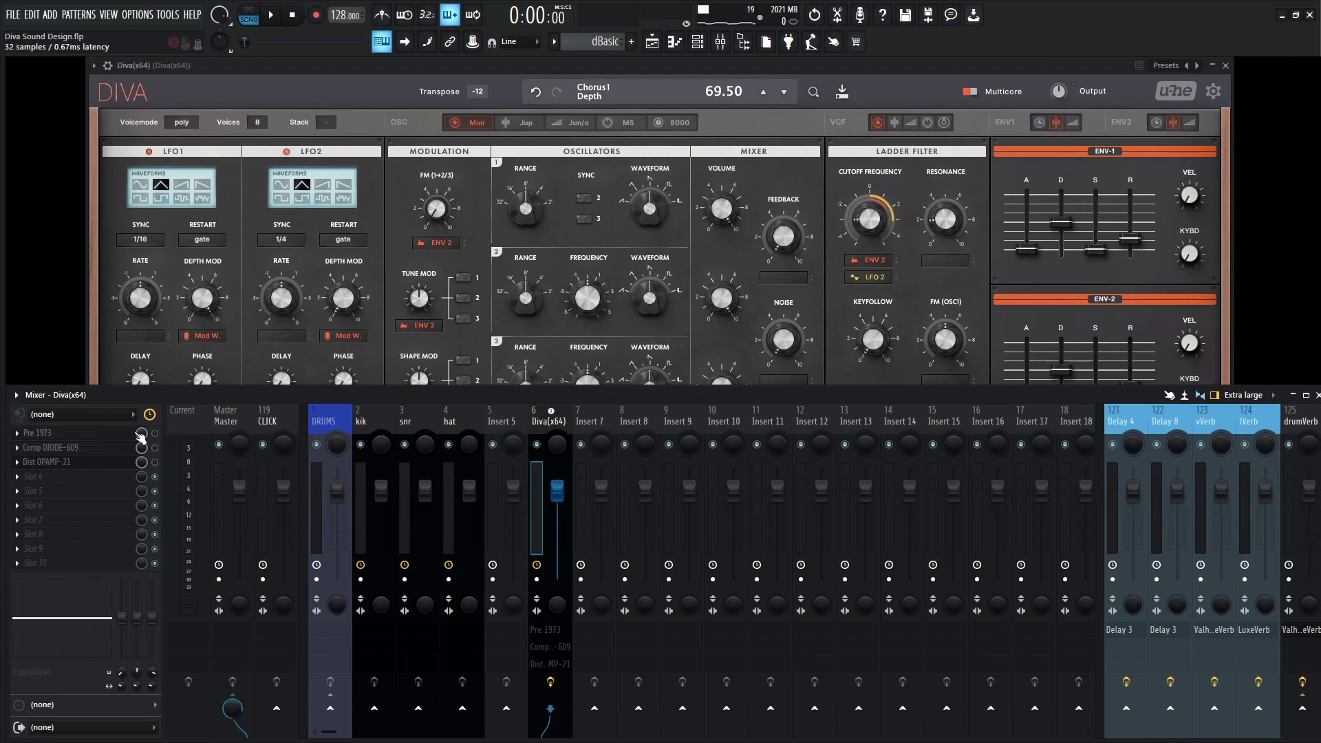
left_click(154, 433)
left_click(72, 434)
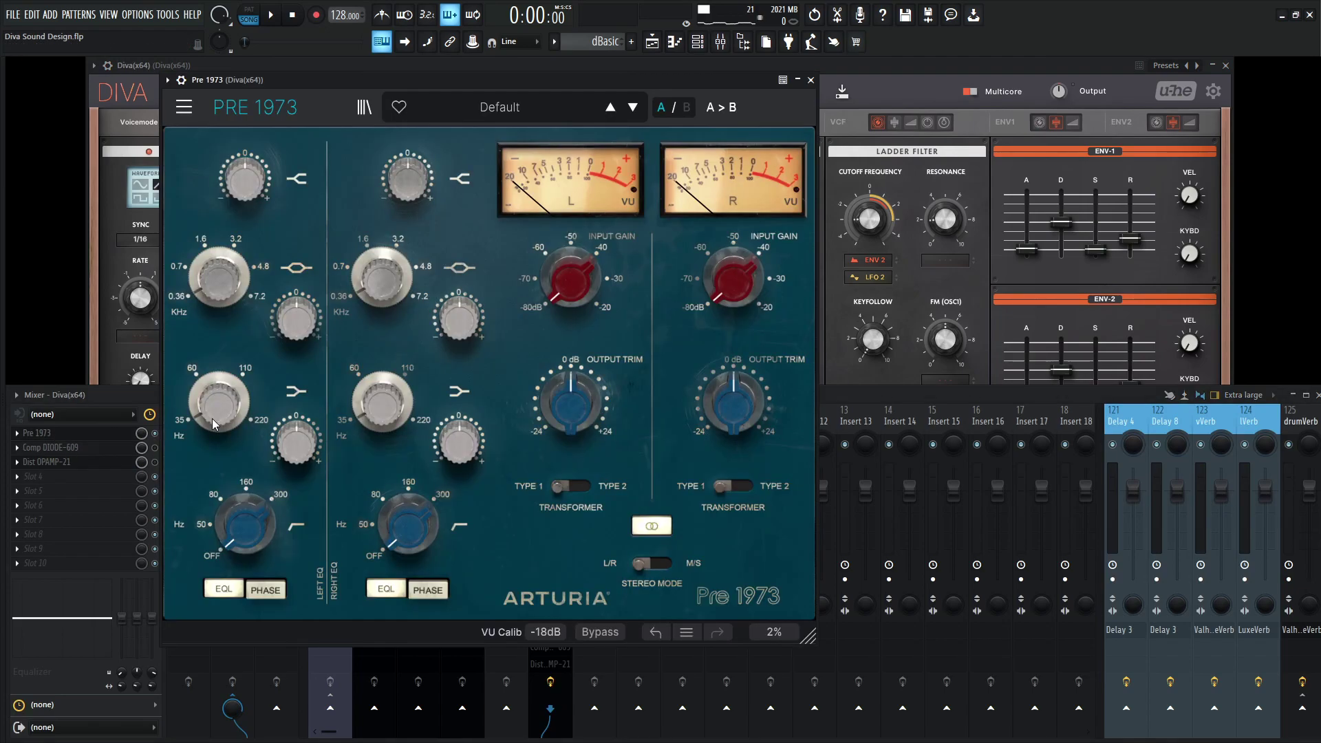
Step: Play the arpeggio and boost the Pre 1973 low shelf about 4 dB near 118 Hz
mouse_move(212, 419)
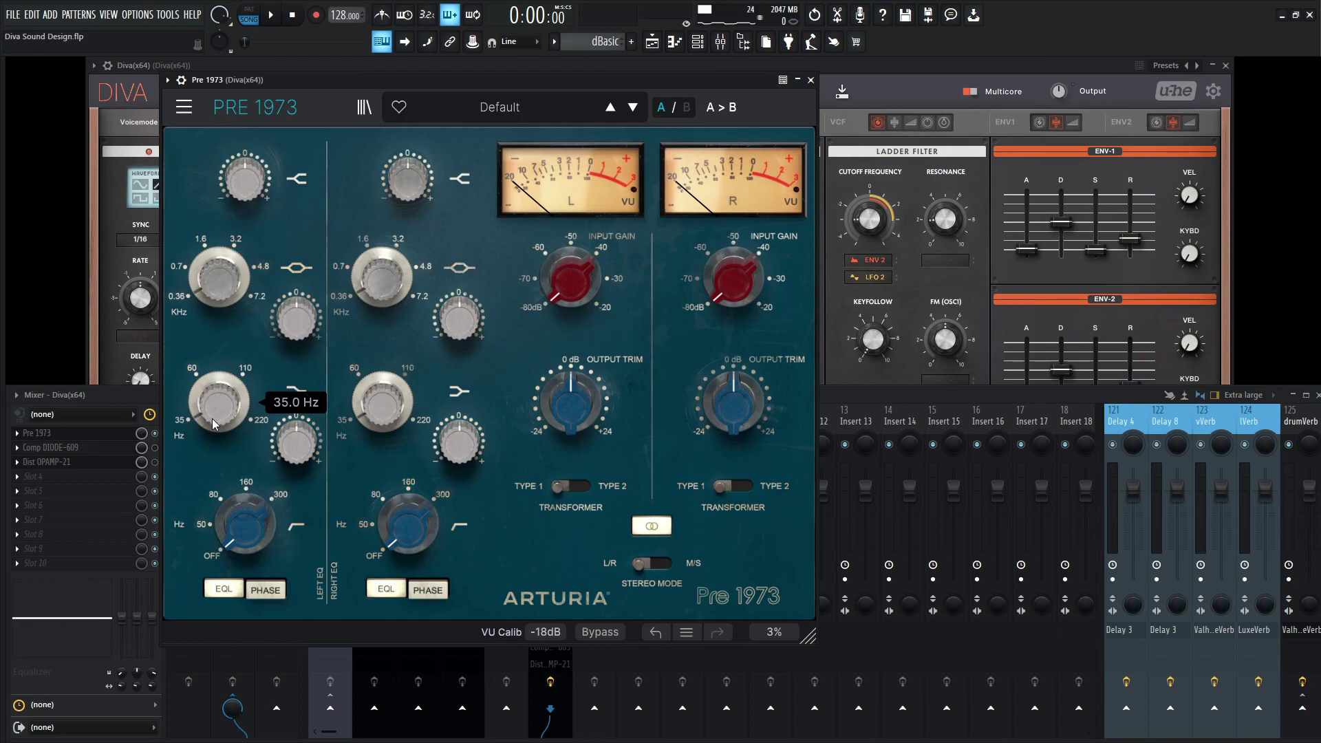
key("g")
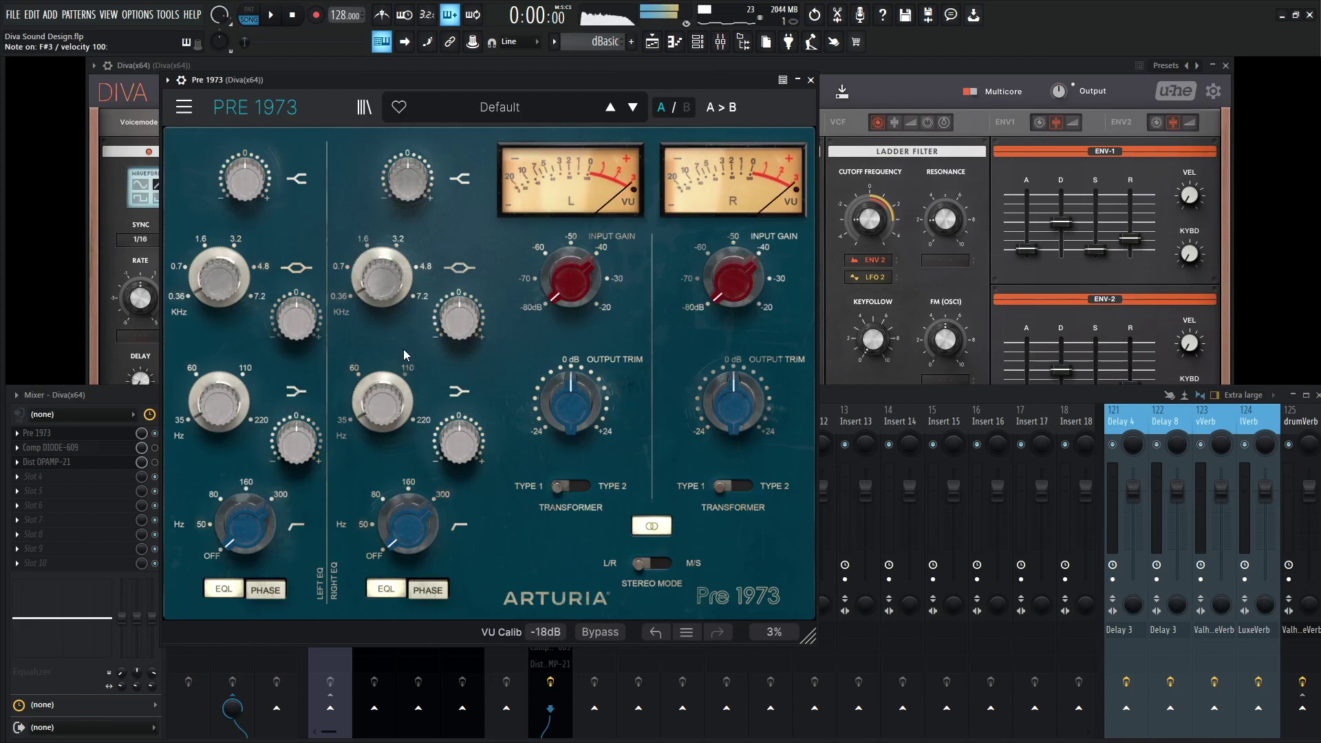
scroll(279, 520, "up", 1)
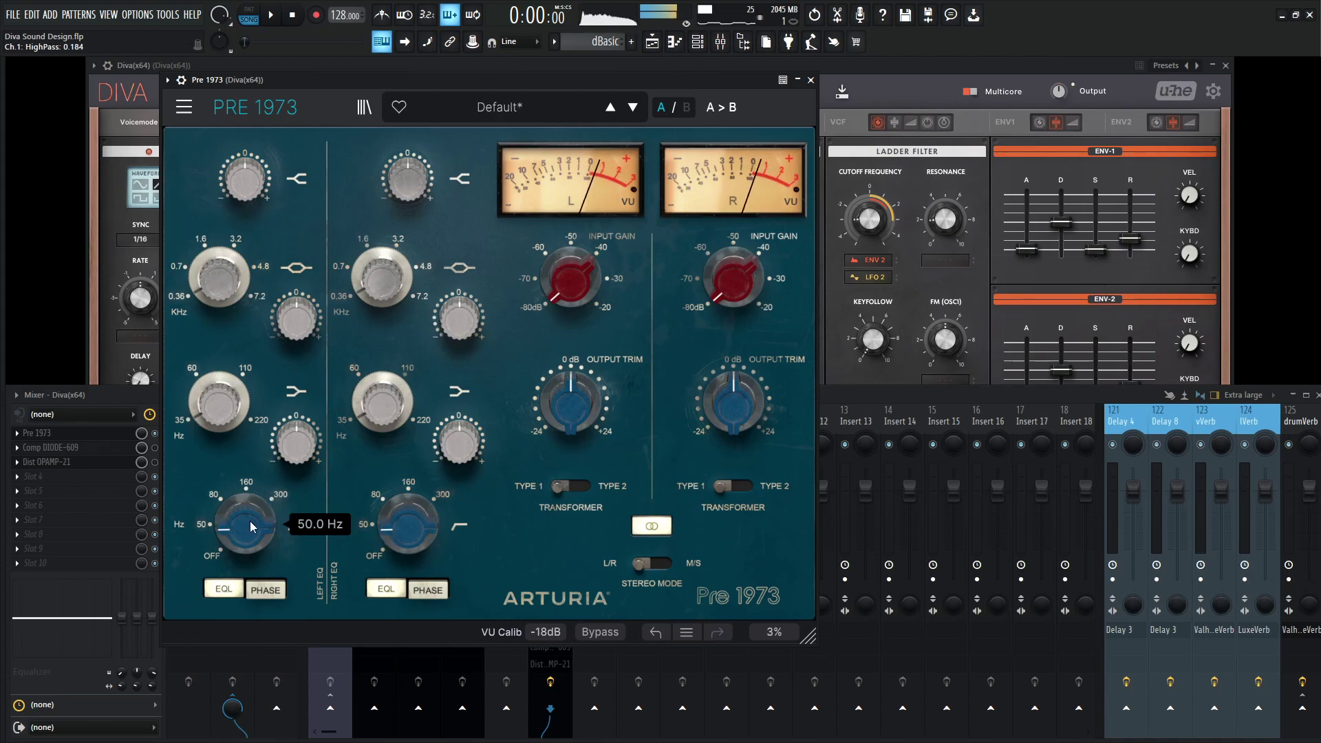
key("space")
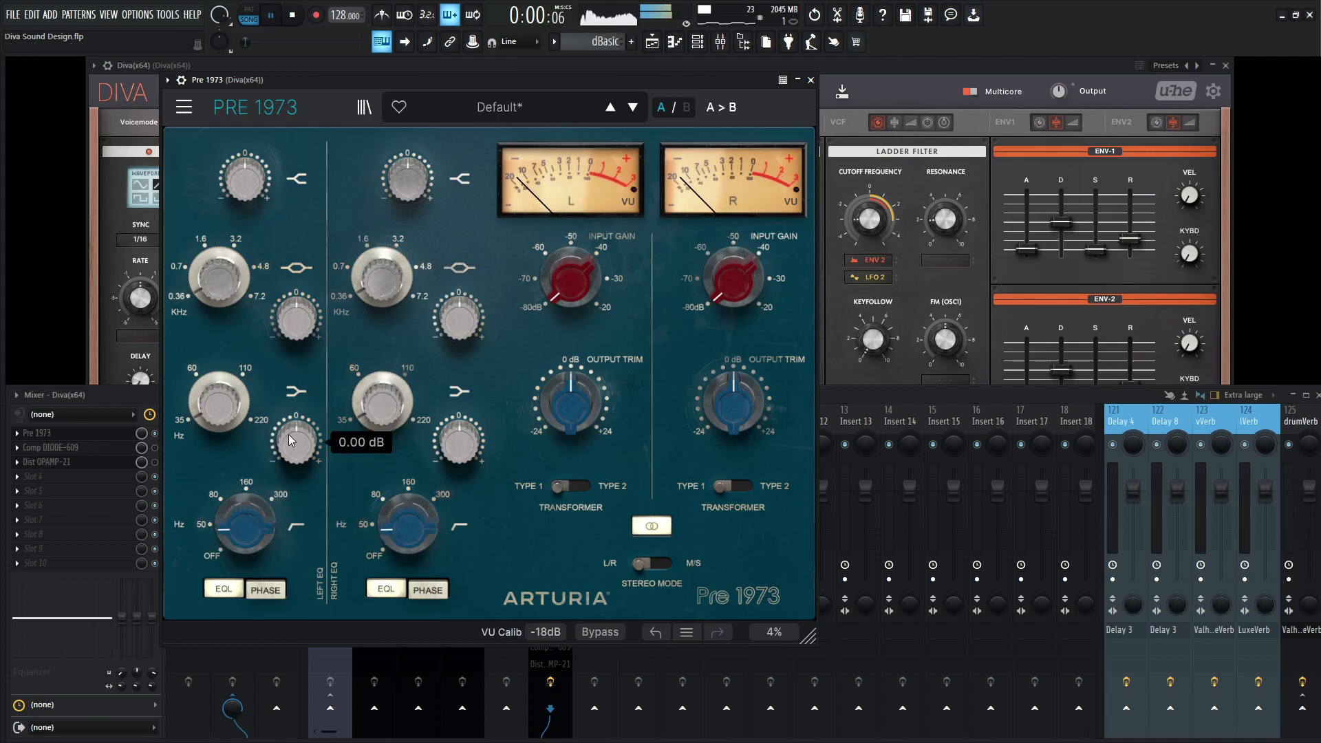
scroll(293, 448, "up", 6)
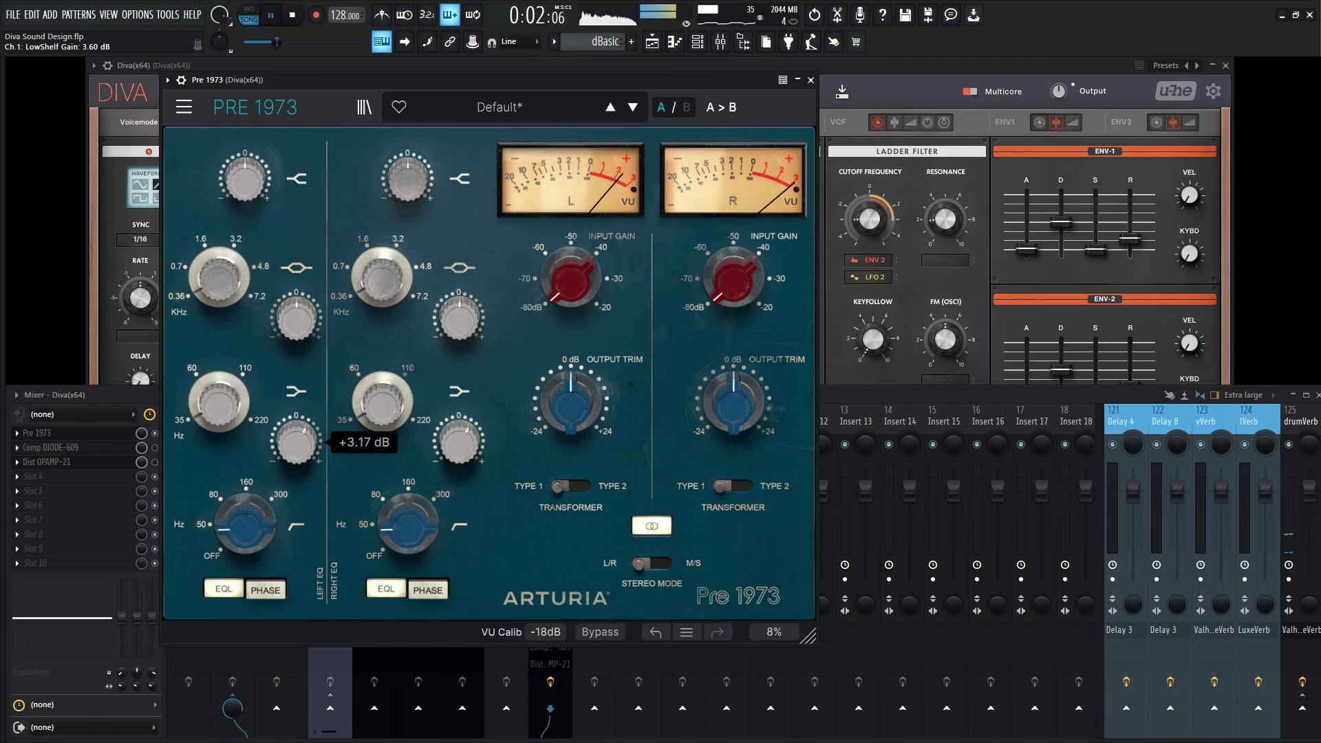
scroll(220, 420, "up", 8)
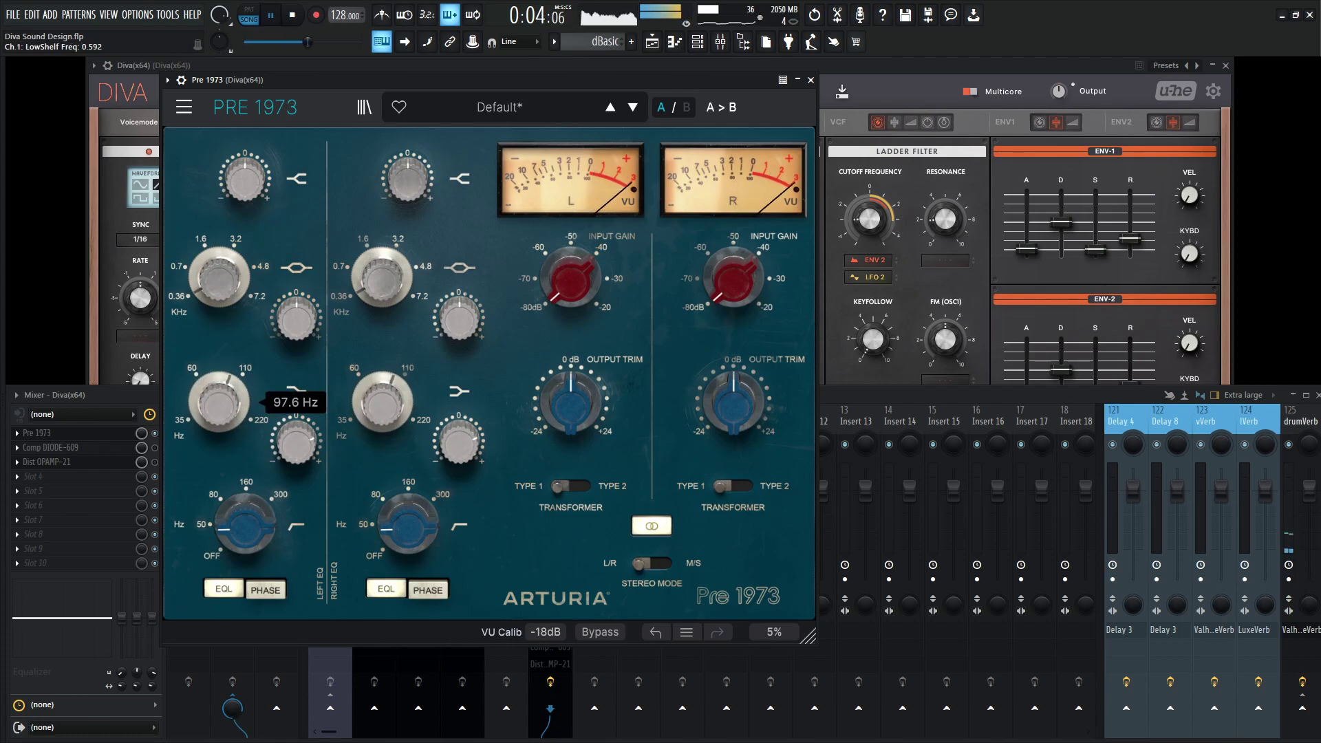
mouse_move(220, 420)
left_mouse_down()
mouse_move(220, 405)
mouse_move(220, 424)
left_mouse_up()
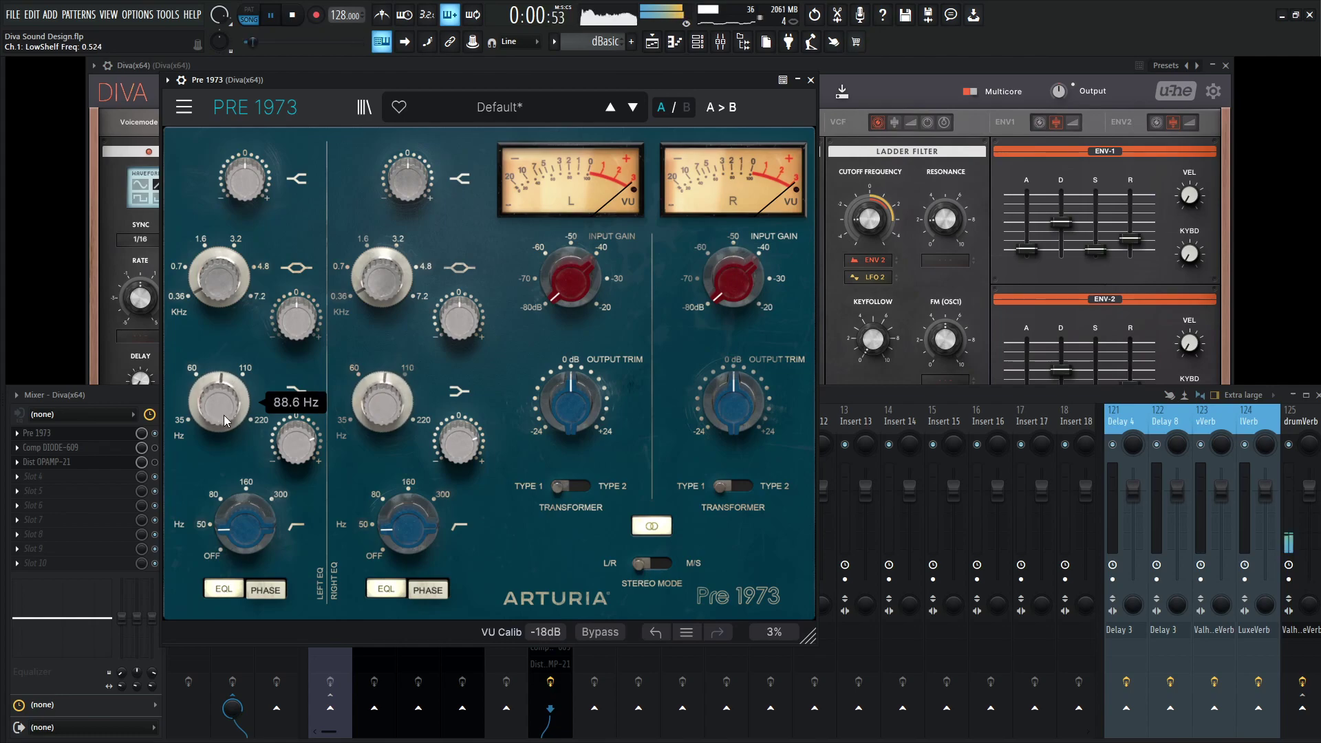
left_click_drag(296, 442, 295, 429)
Step: Lower the low-shelf frequency to about 88 Hz while listening
key("space")
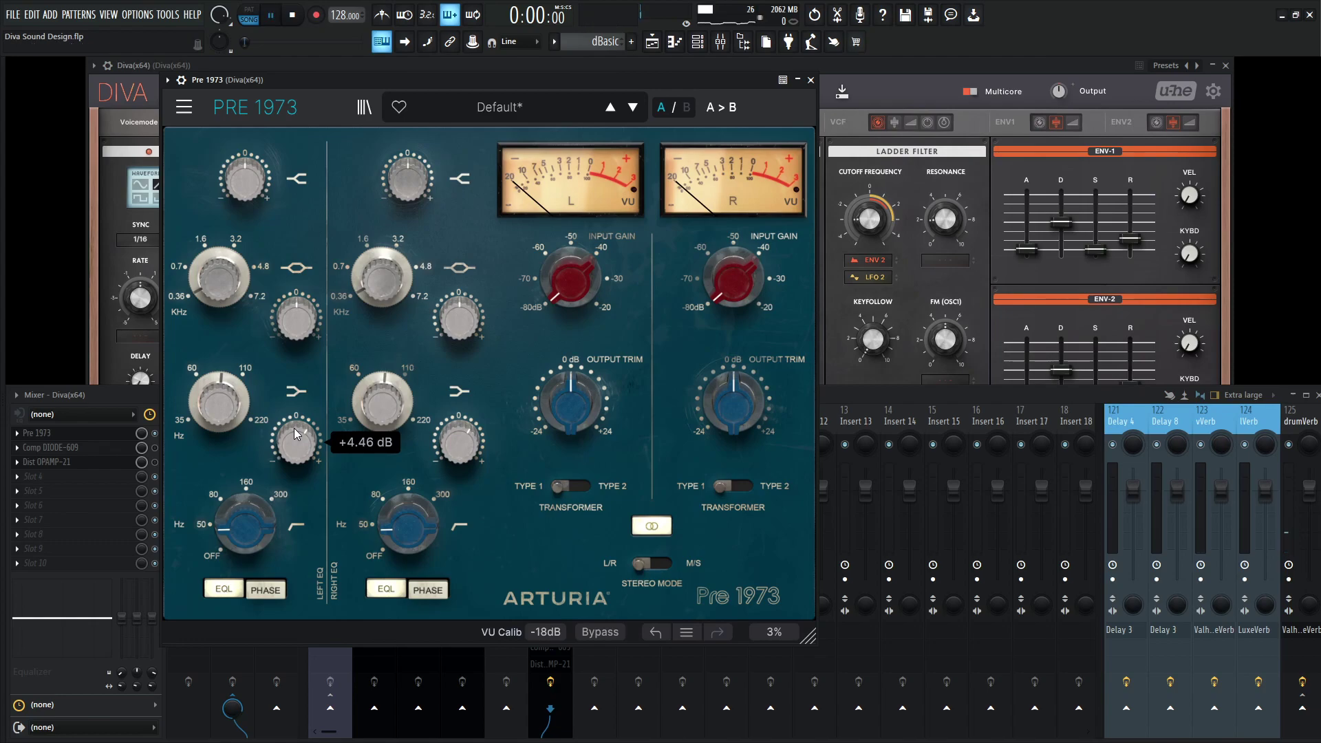
key("space")
left_click_drag(219, 399, 219, 402)
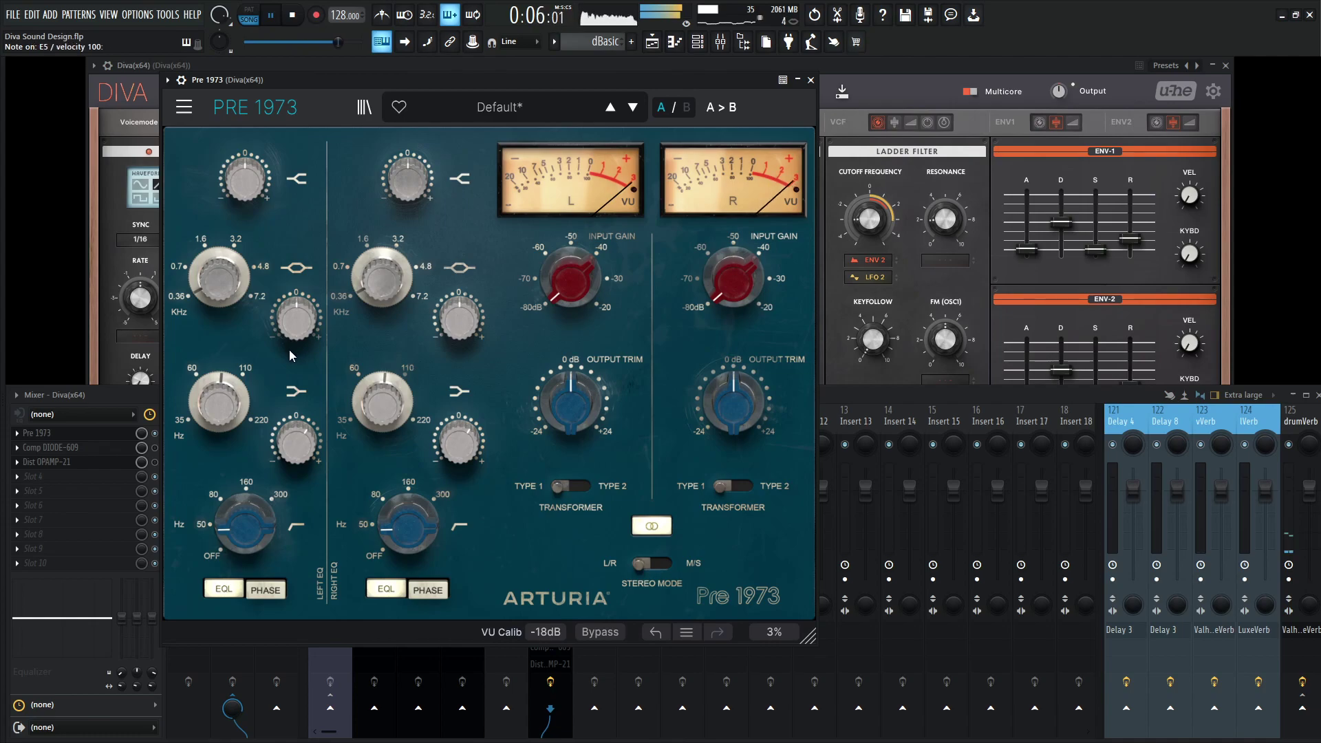
key("space")
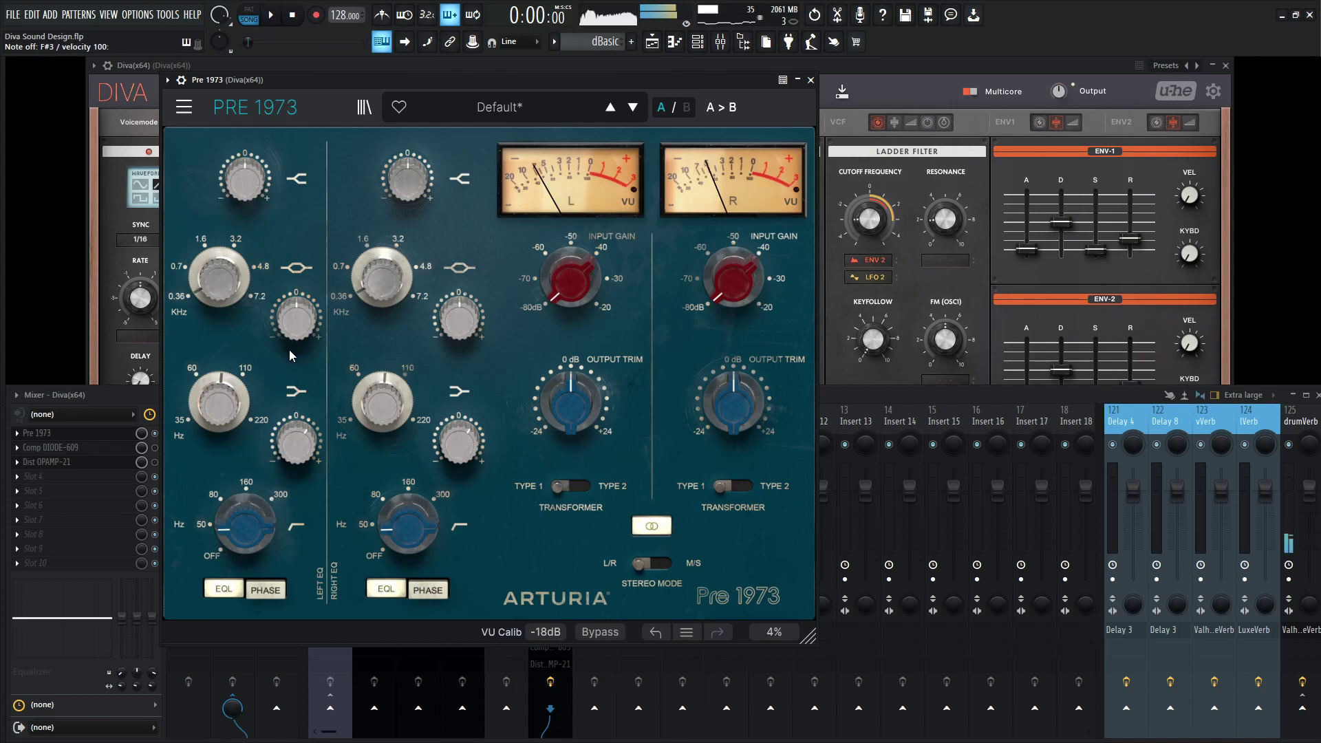
Step: Set Effect 2 delay feedback to 29.50, stop playback, and bring up the Mixer with F9
left_click(1015, 64)
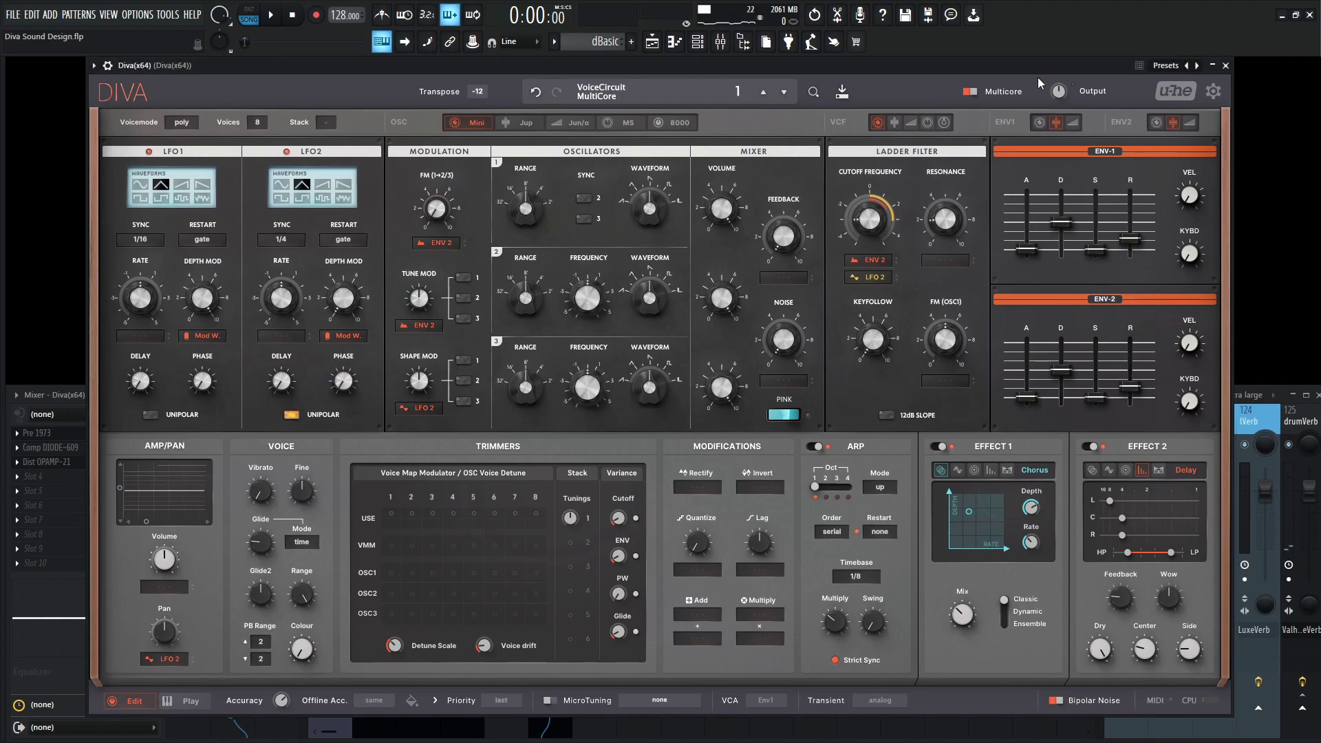
left_click_drag(1126, 602, 1125, 597)
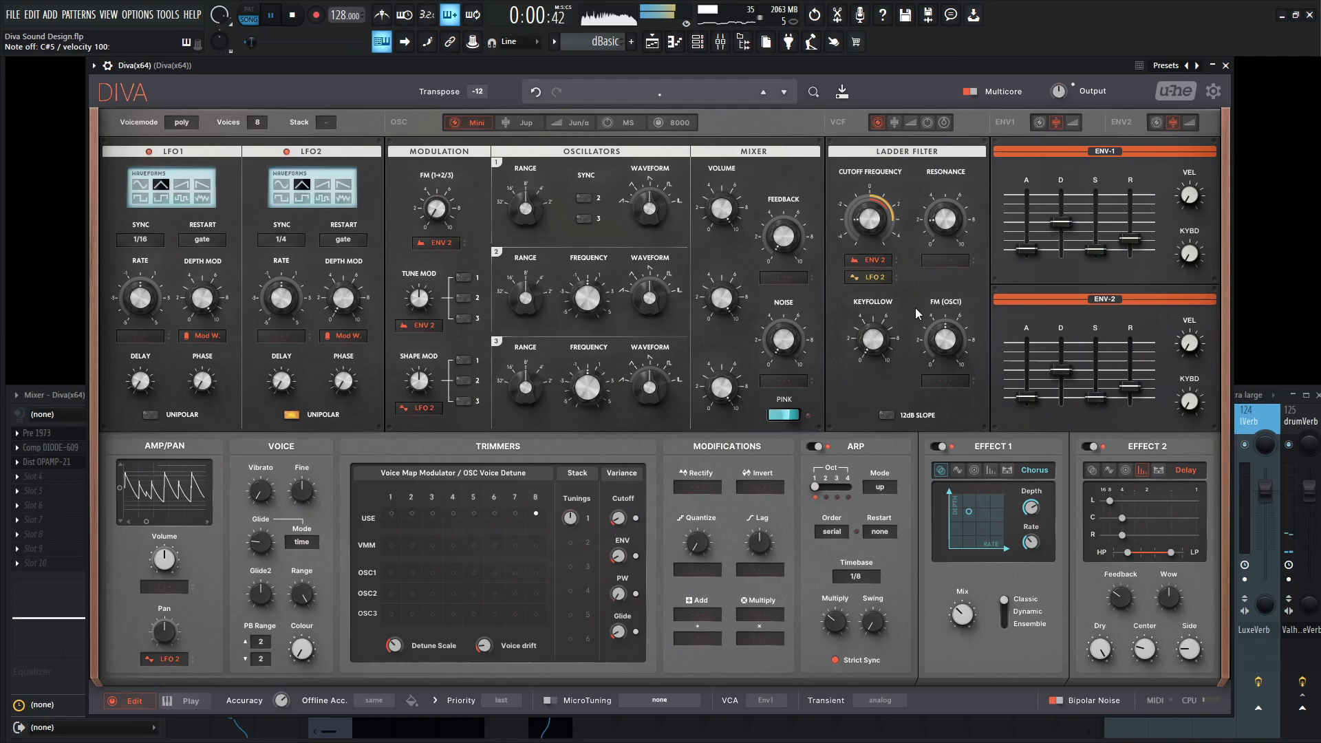
key("space")
key("F9")
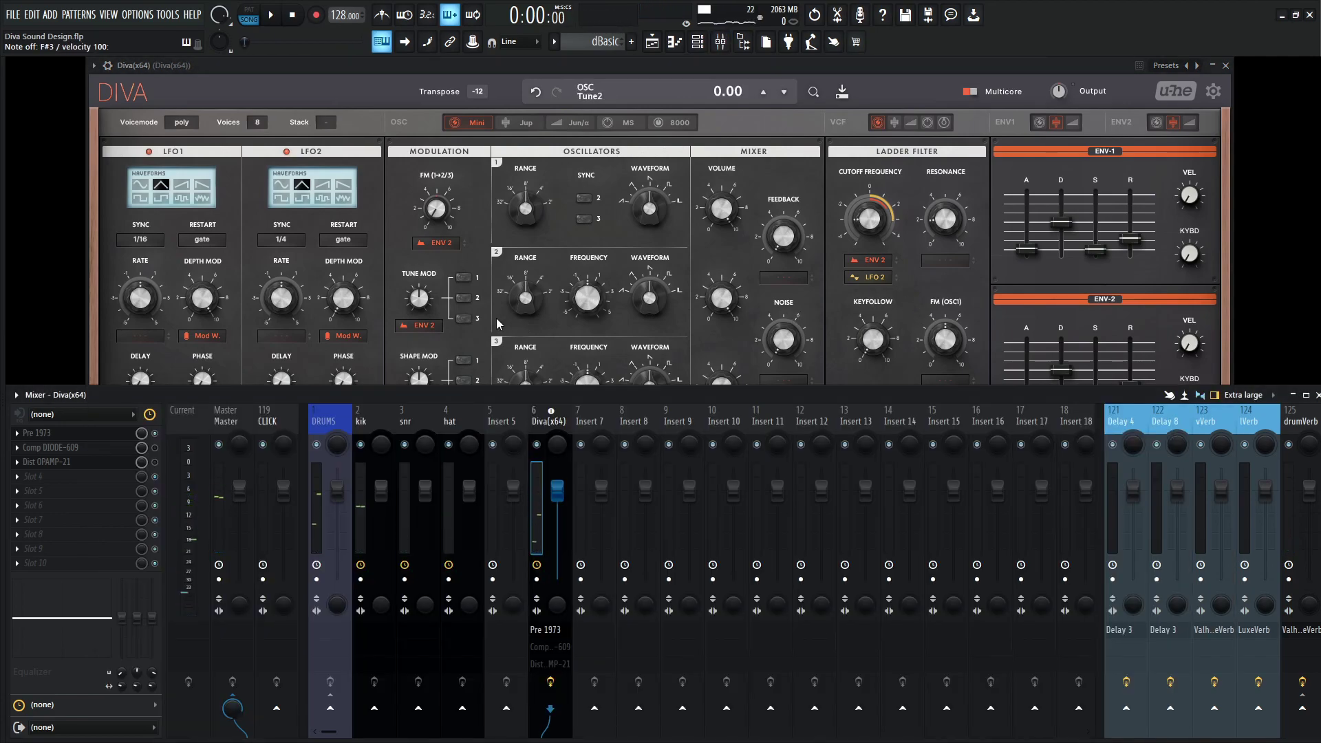
left_click(156, 461)
left_click(99, 448)
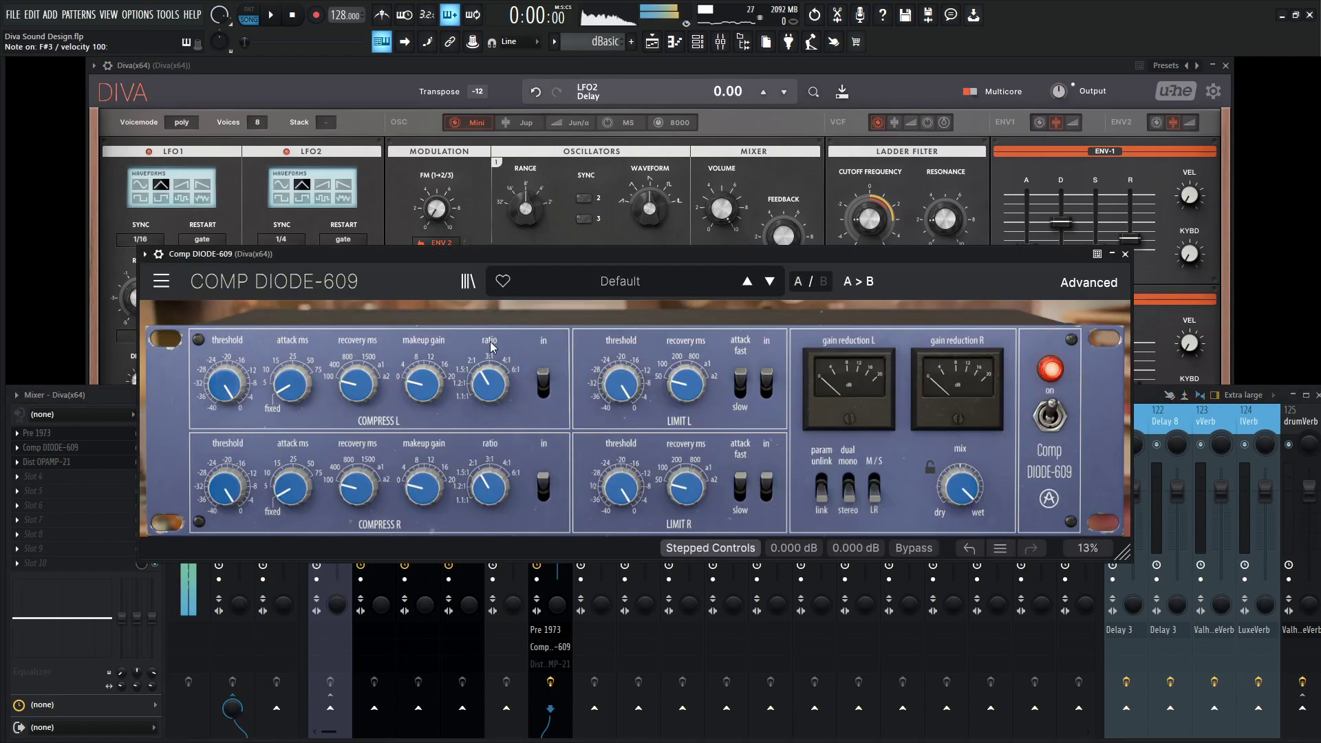
left_click(161, 281)
left_click(616, 307)
key("space")
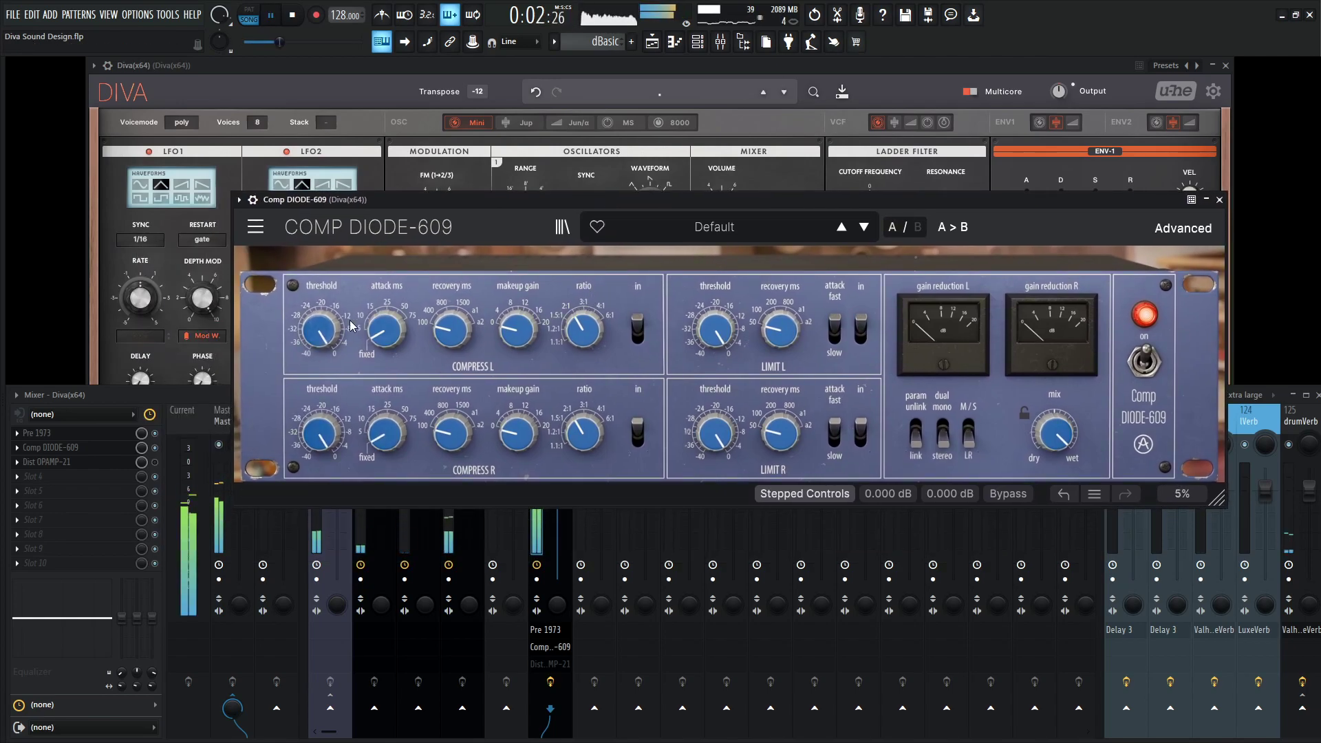
key("space")
Step: Set the compressor threshold to -16 dB and makeup gain to 4 dB
mouse_move(639, 328)
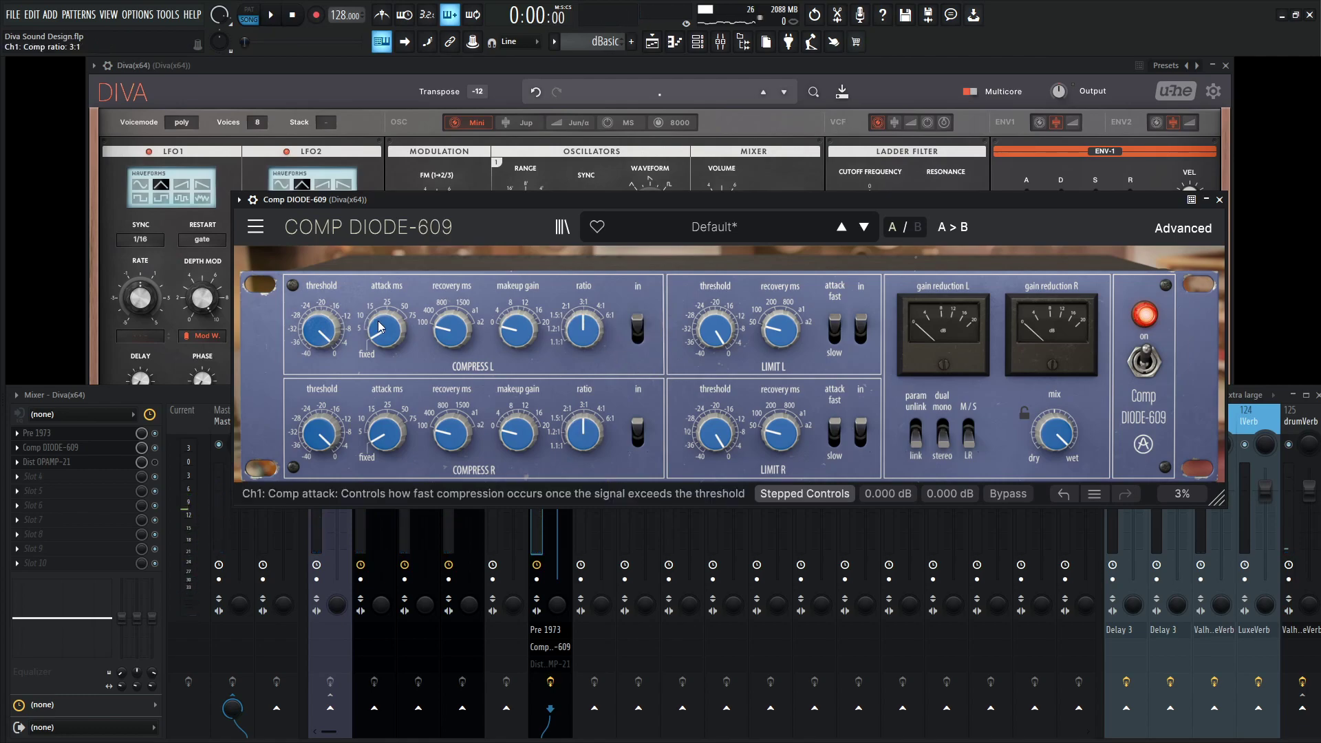
mouse_move(319, 331)
left_click_drag(318, 330, 319, 361)
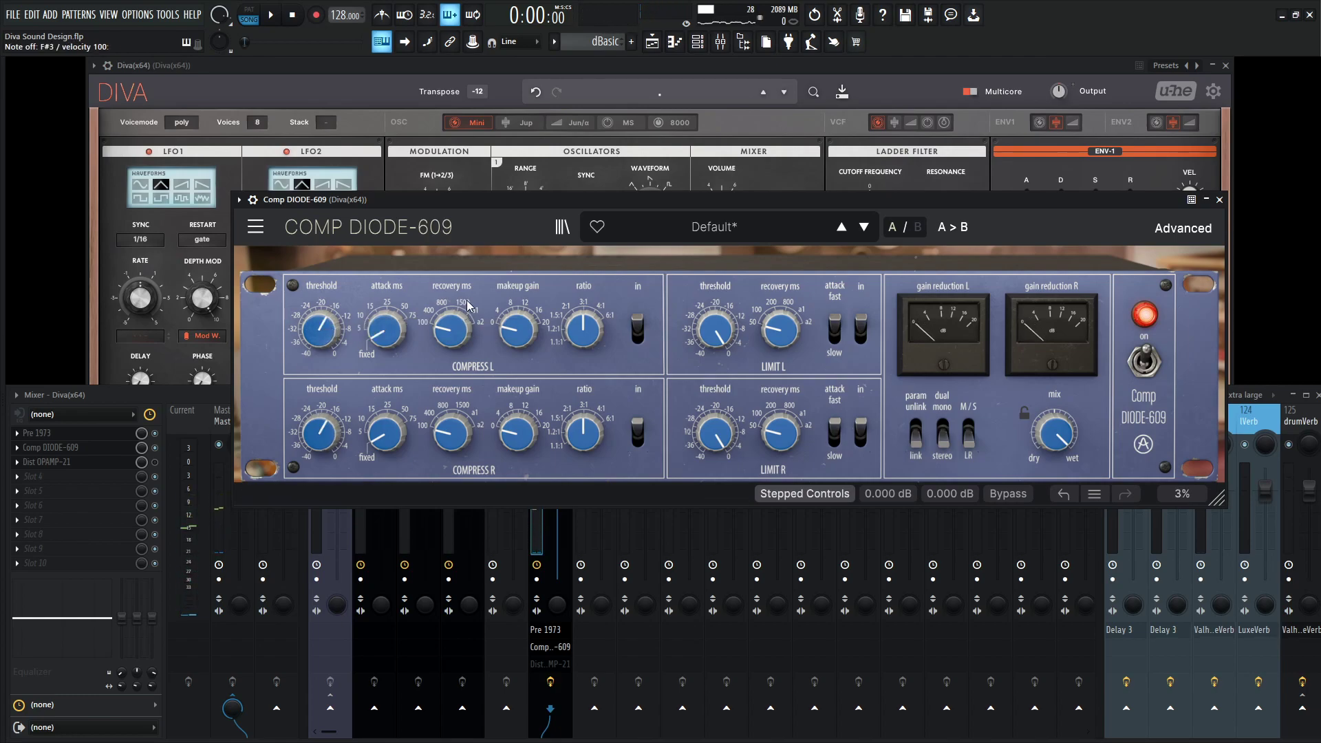
key("space")
left_click_drag(516, 329, 516, 314)
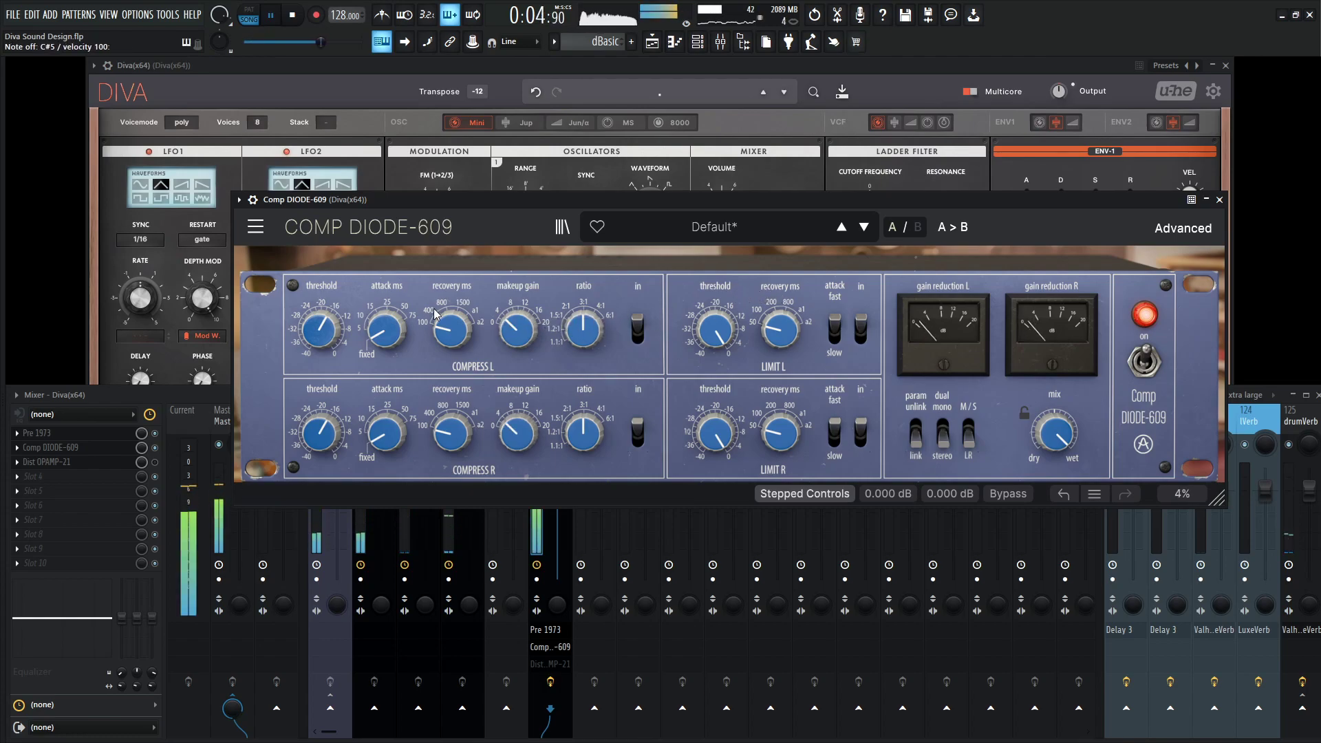
key("space")
Step: Audition the compressed arpeggio, then close the Comp DIODE-609 window
scroll(406, 337, "up", 5)
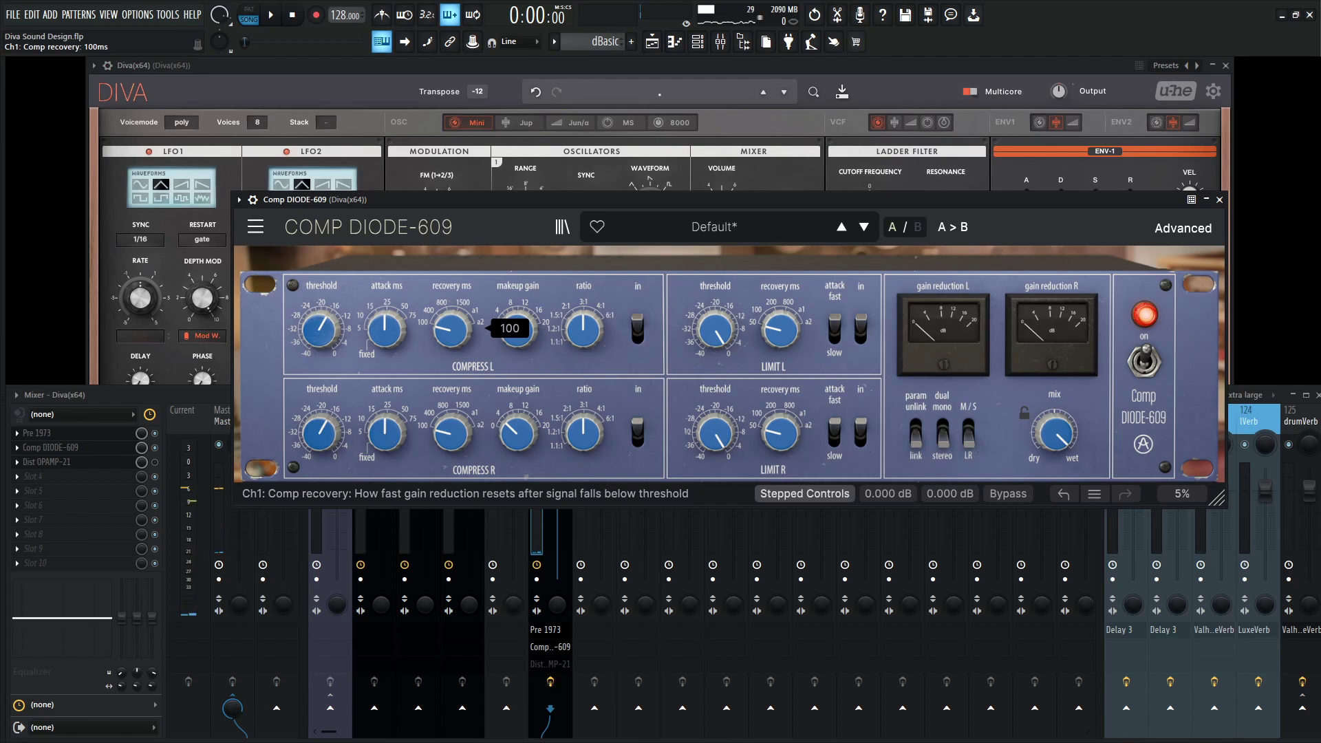
key("space")
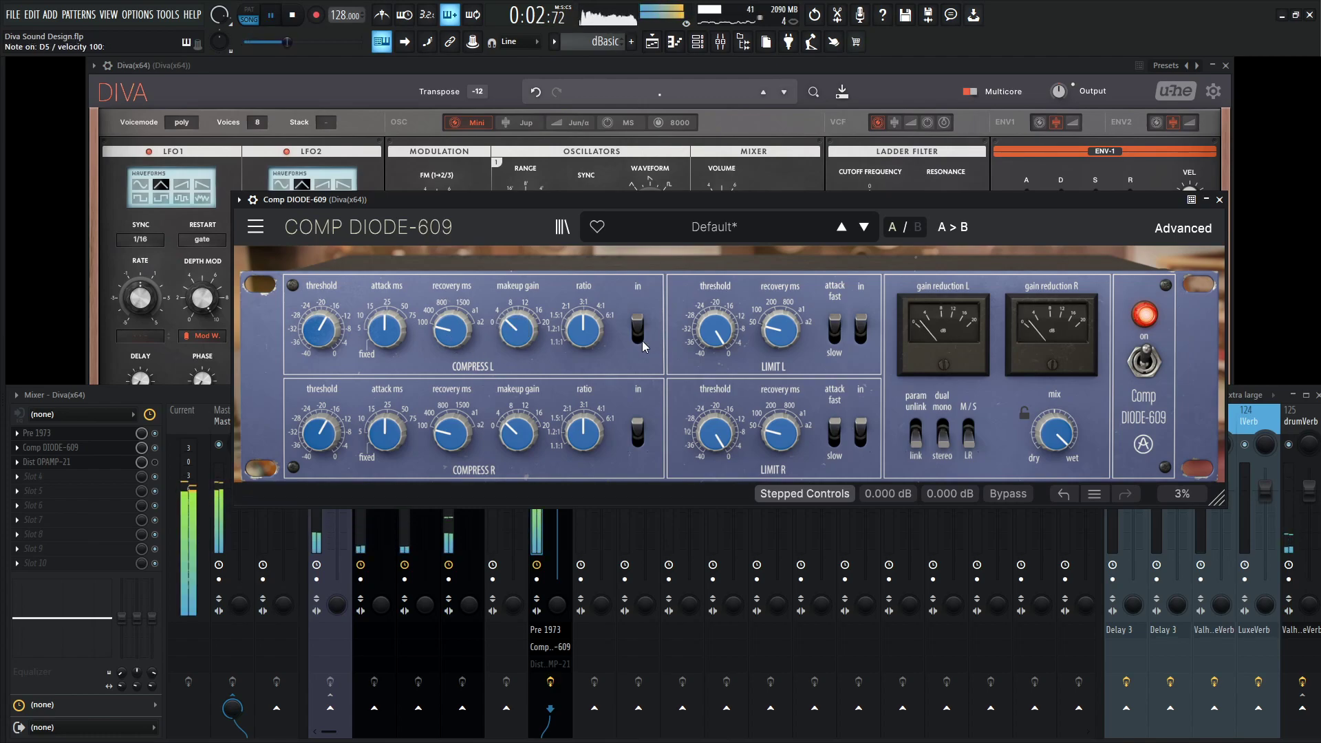
mouse_move(775, 344)
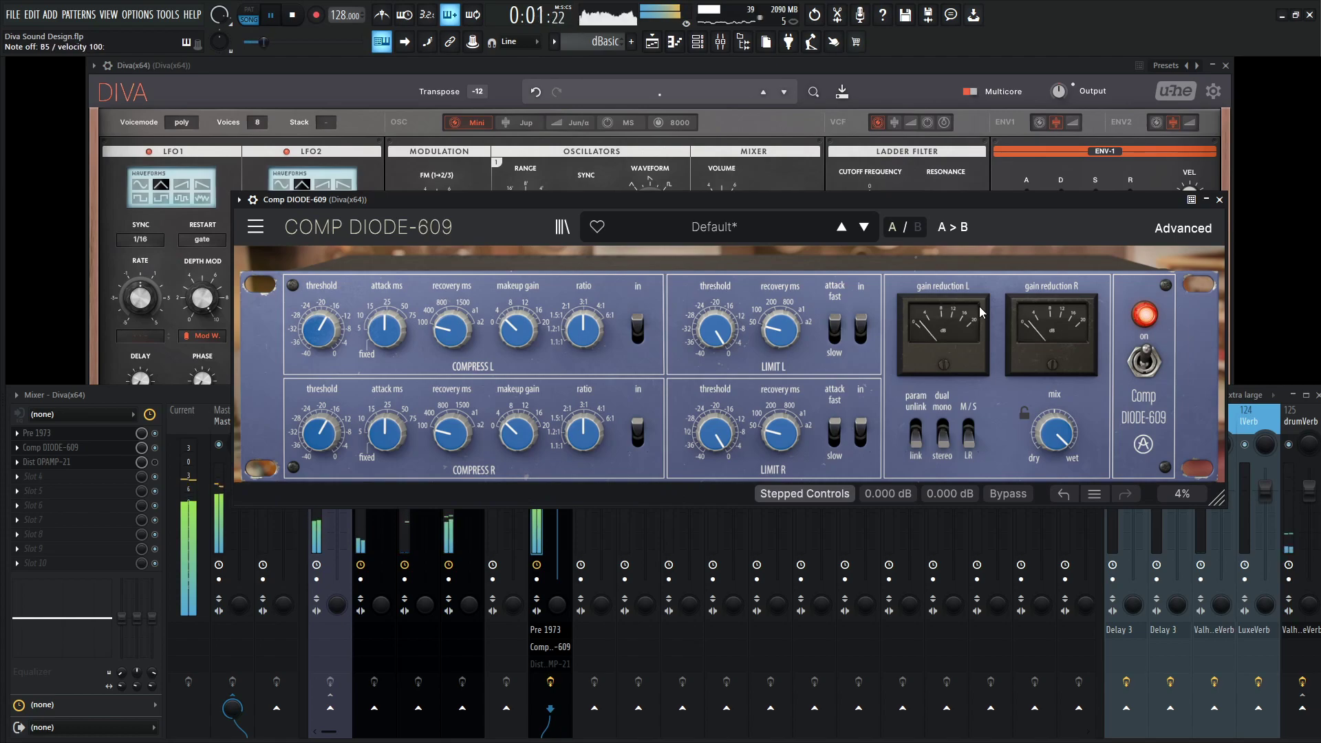
left_click(1219, 199)
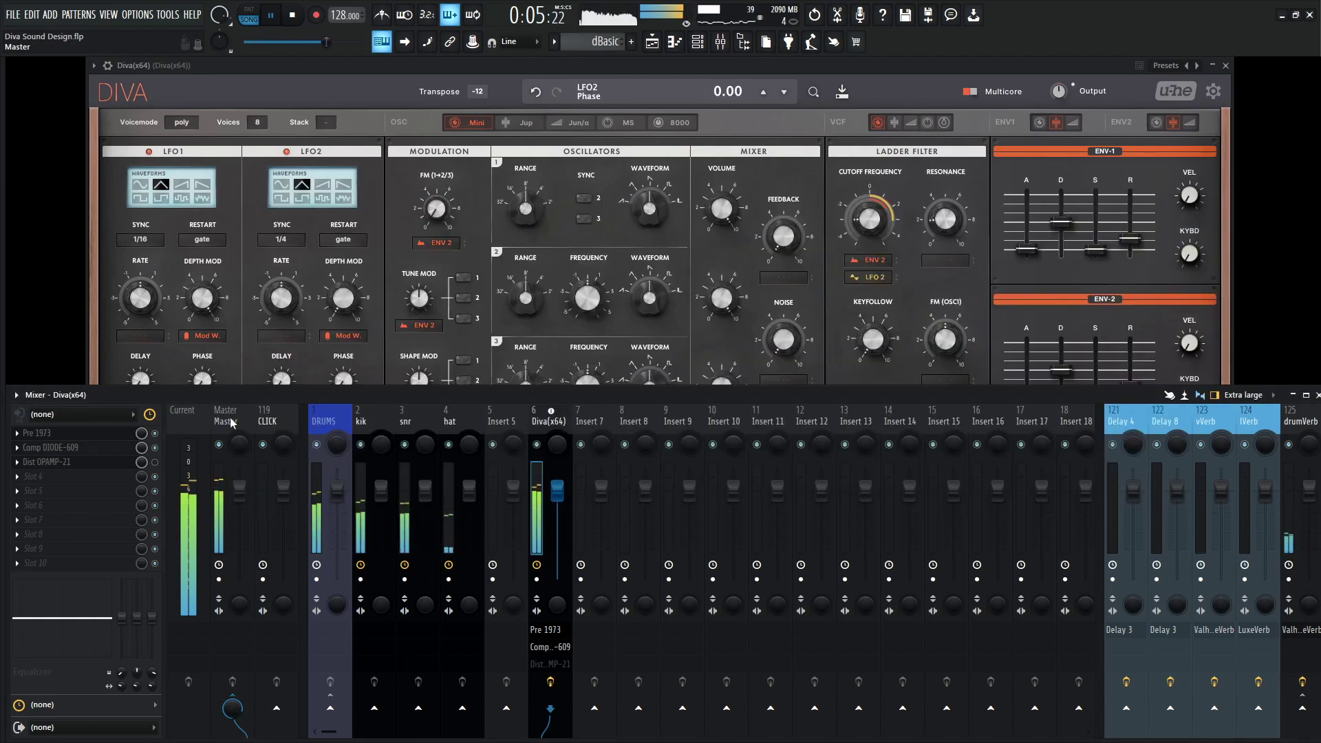
Step: Stop playback and open the Dist OPAMP-21 plugin from the Diva mixer slot
key("space")
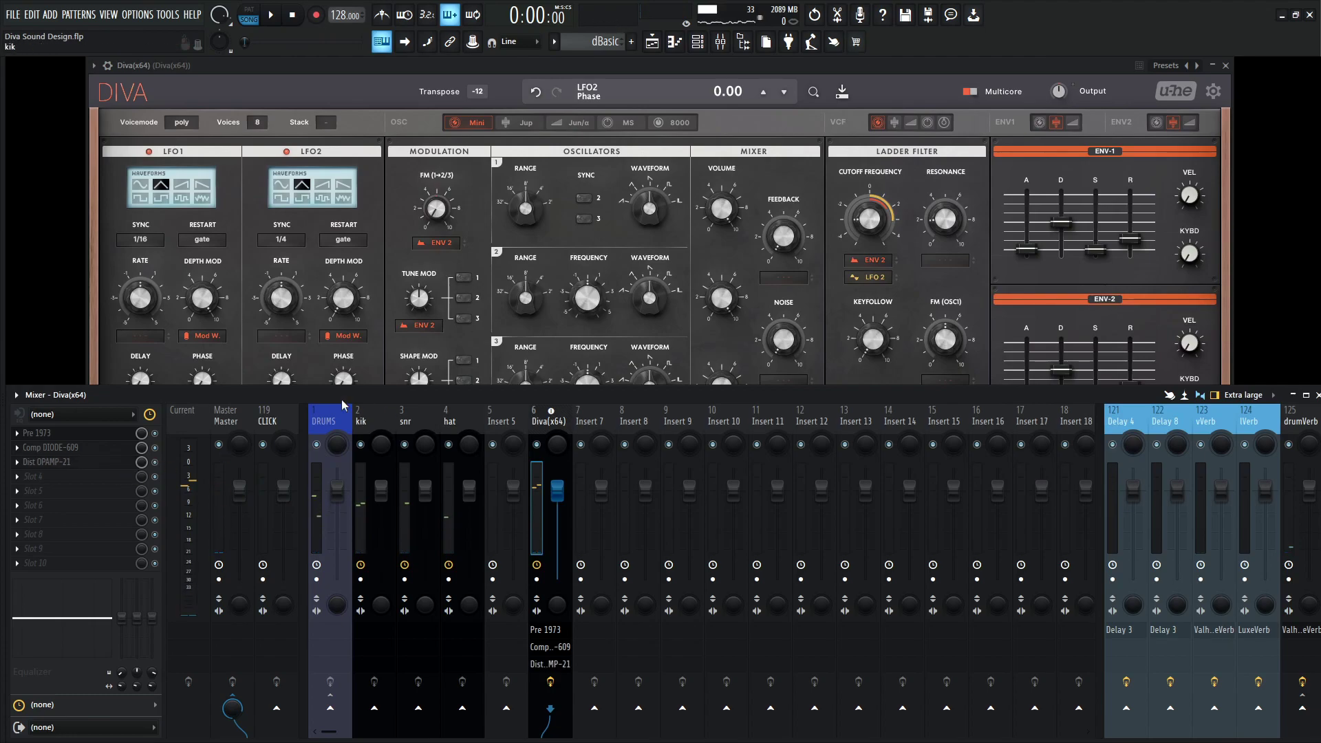
left_click(51, 462)
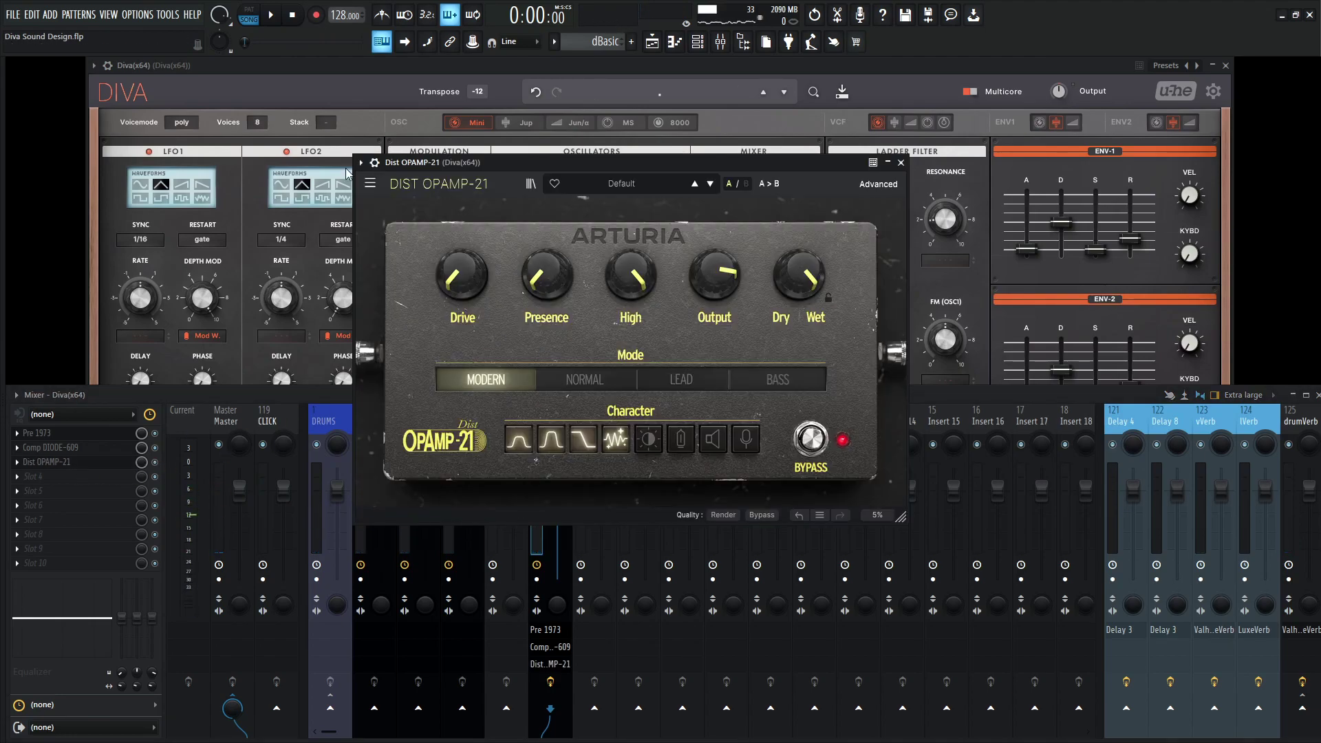
left_click(369, 183)
left_click(397, 202)
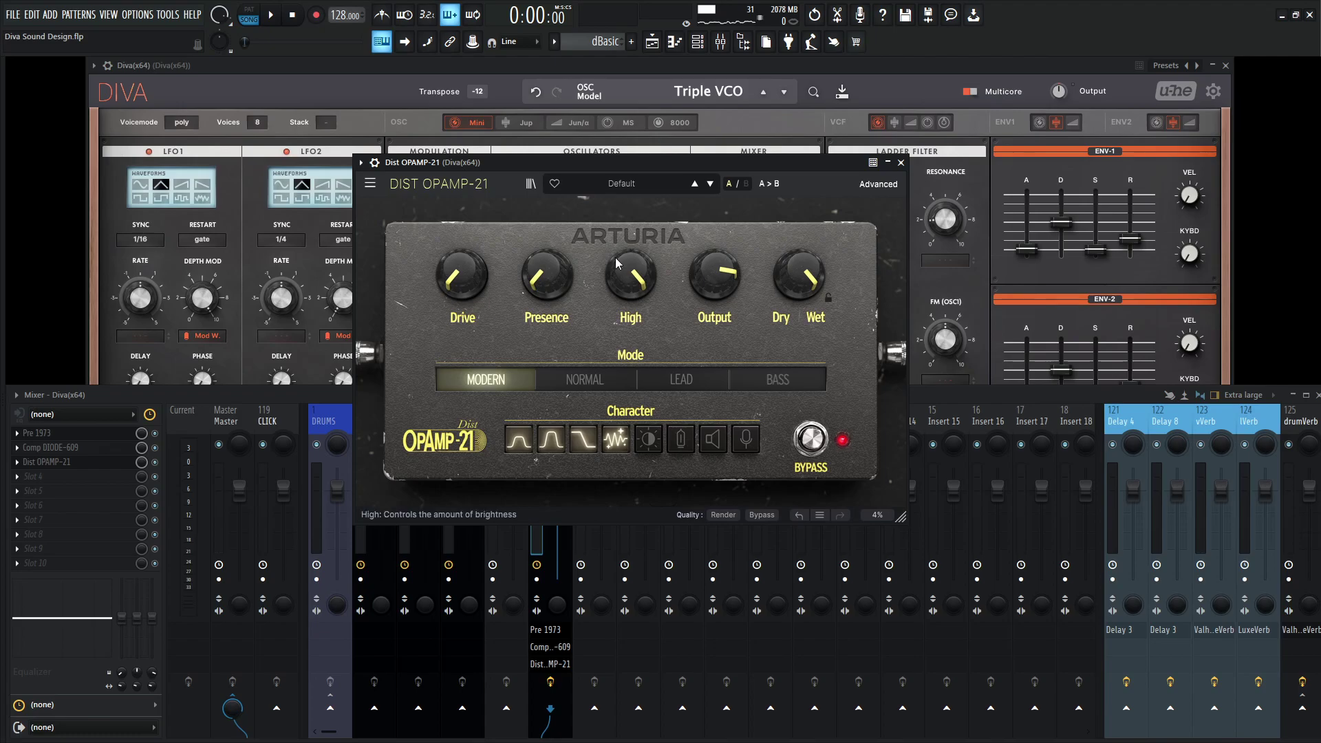
Step: Set the OpAmp-21 Drive to about 14% and lower Presence to 15.6%
left_click_drag(462, 275, 462, 253)
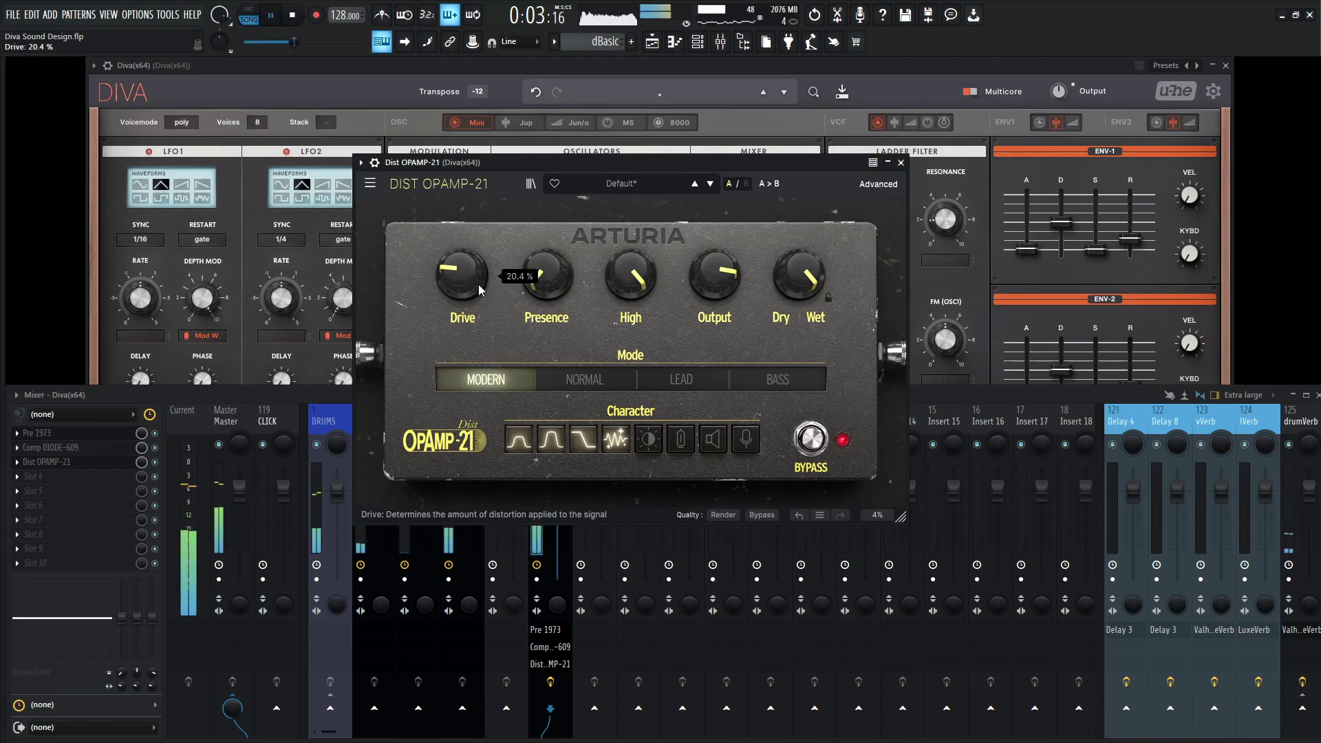
scroll(475, 291, "down", 2)
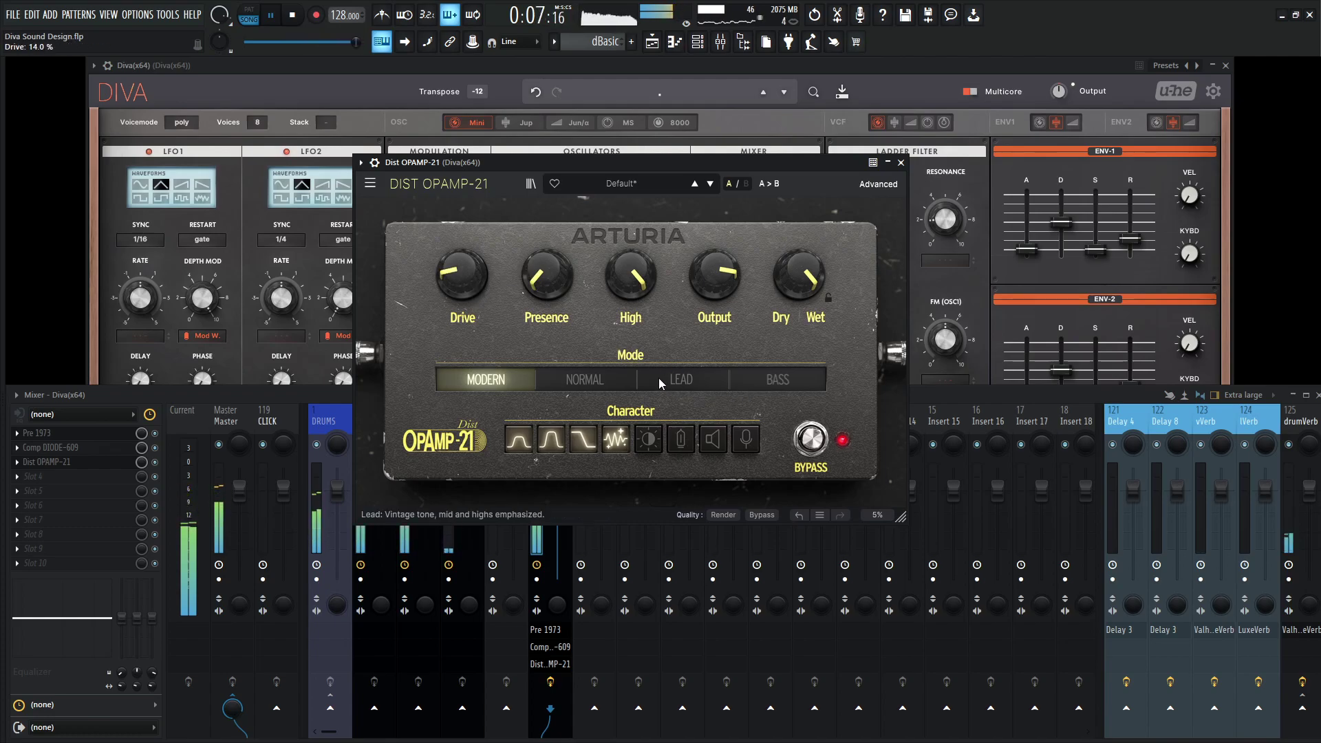
scroll(562, 288, "down", 5)
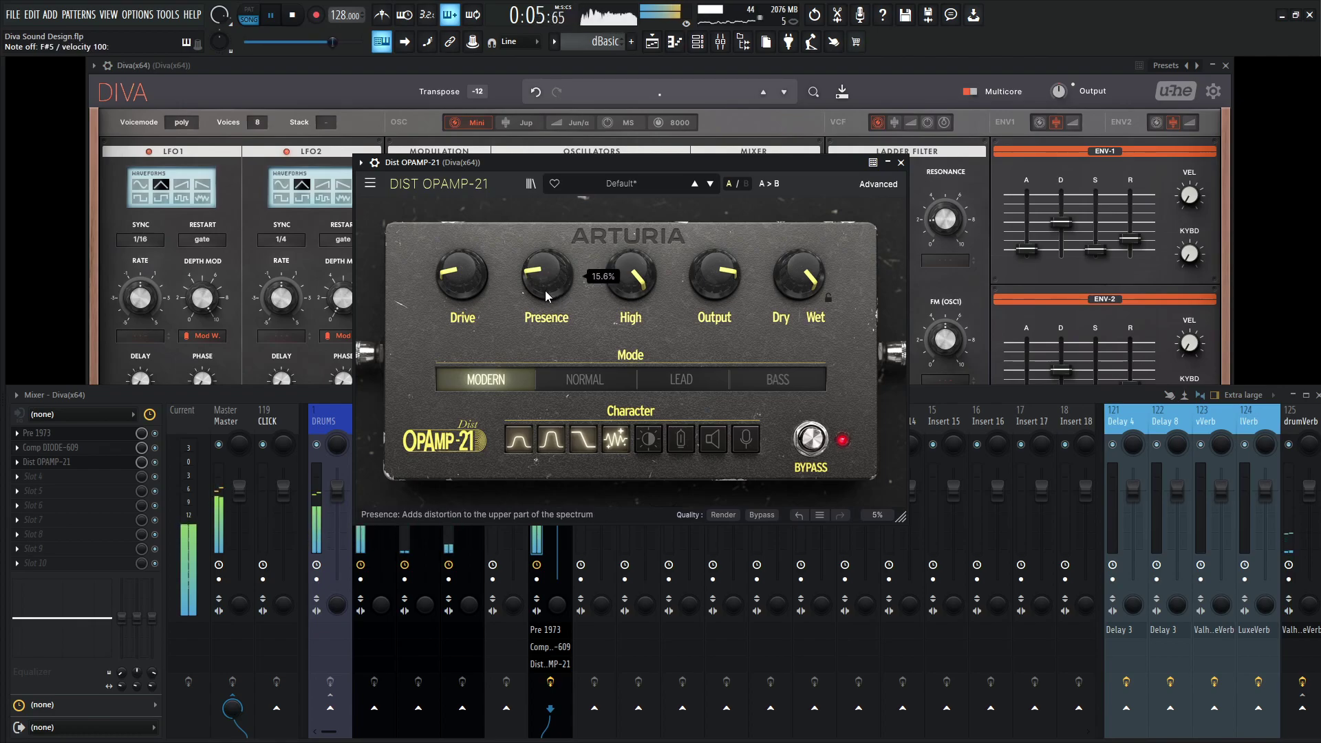
Step: A/B the distortion against the dry sound with Bypass, then restart playback to audition
left_click(816, 446)
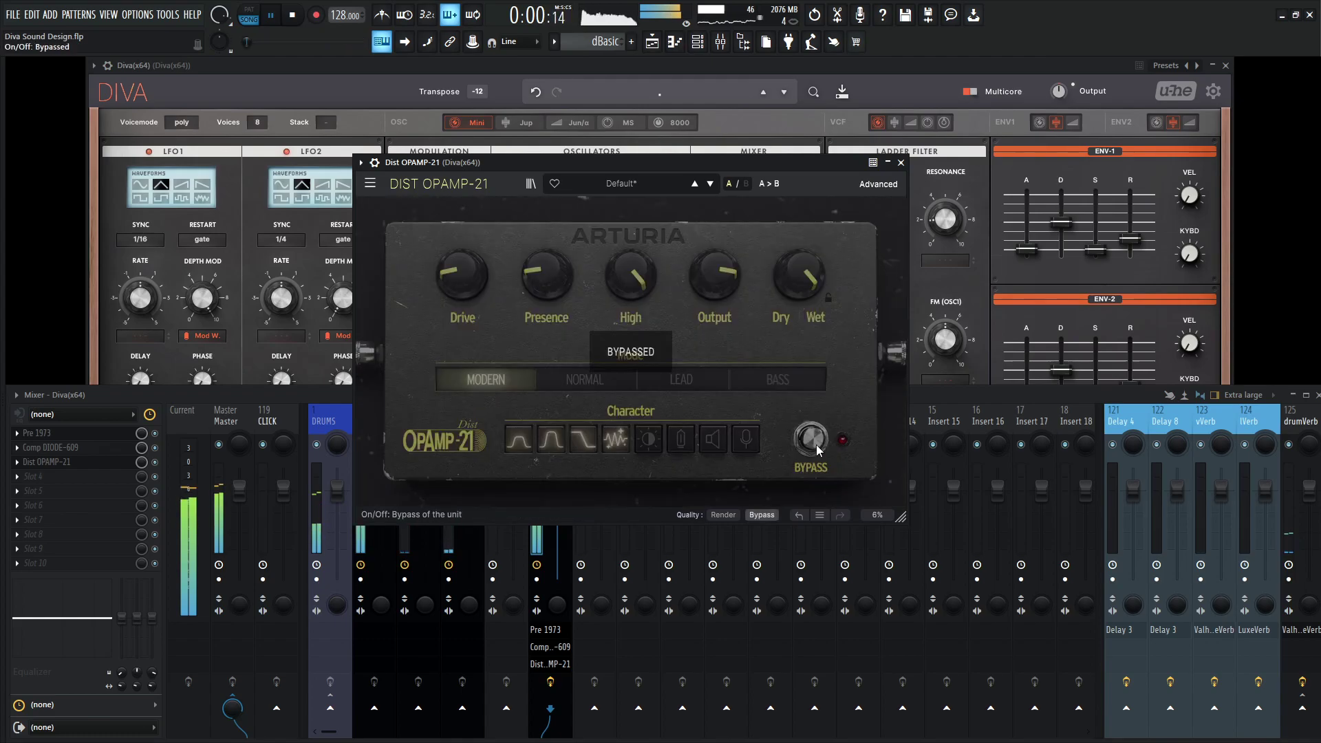
left_click(816, 446)
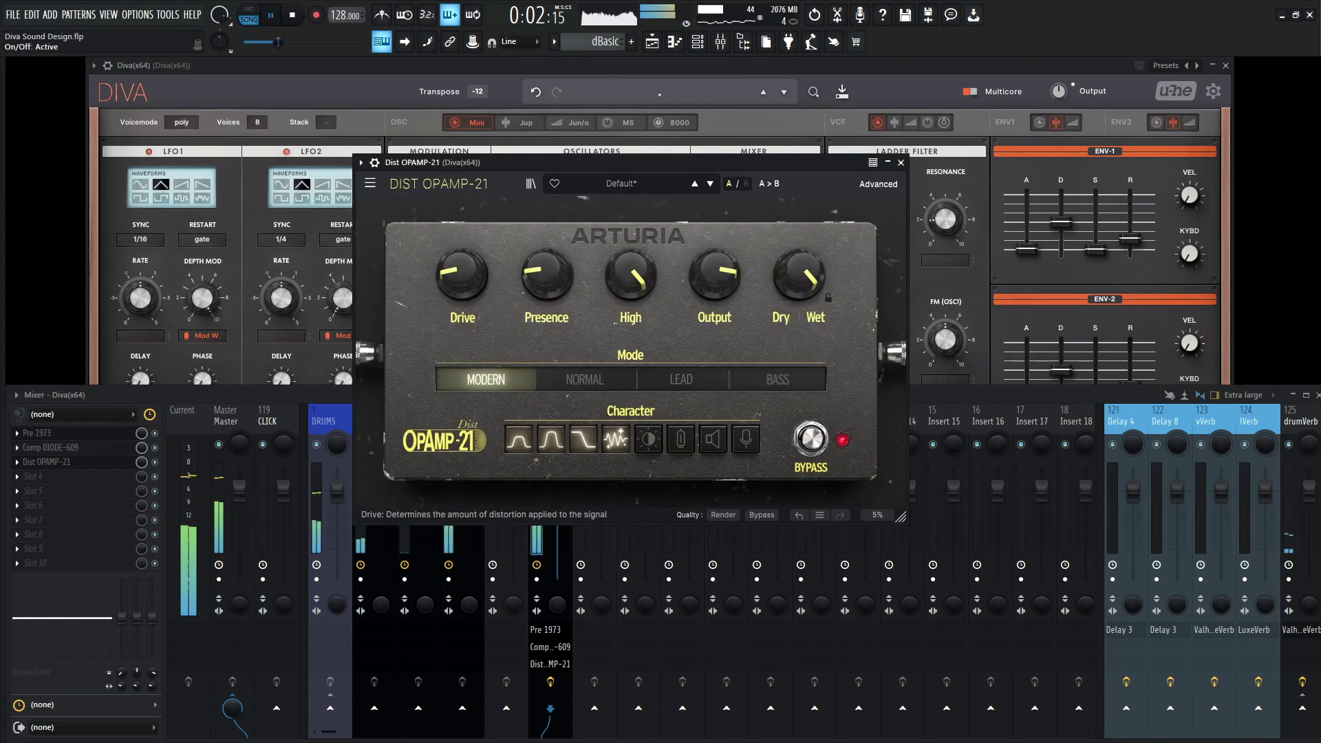
left_click(815, 446)
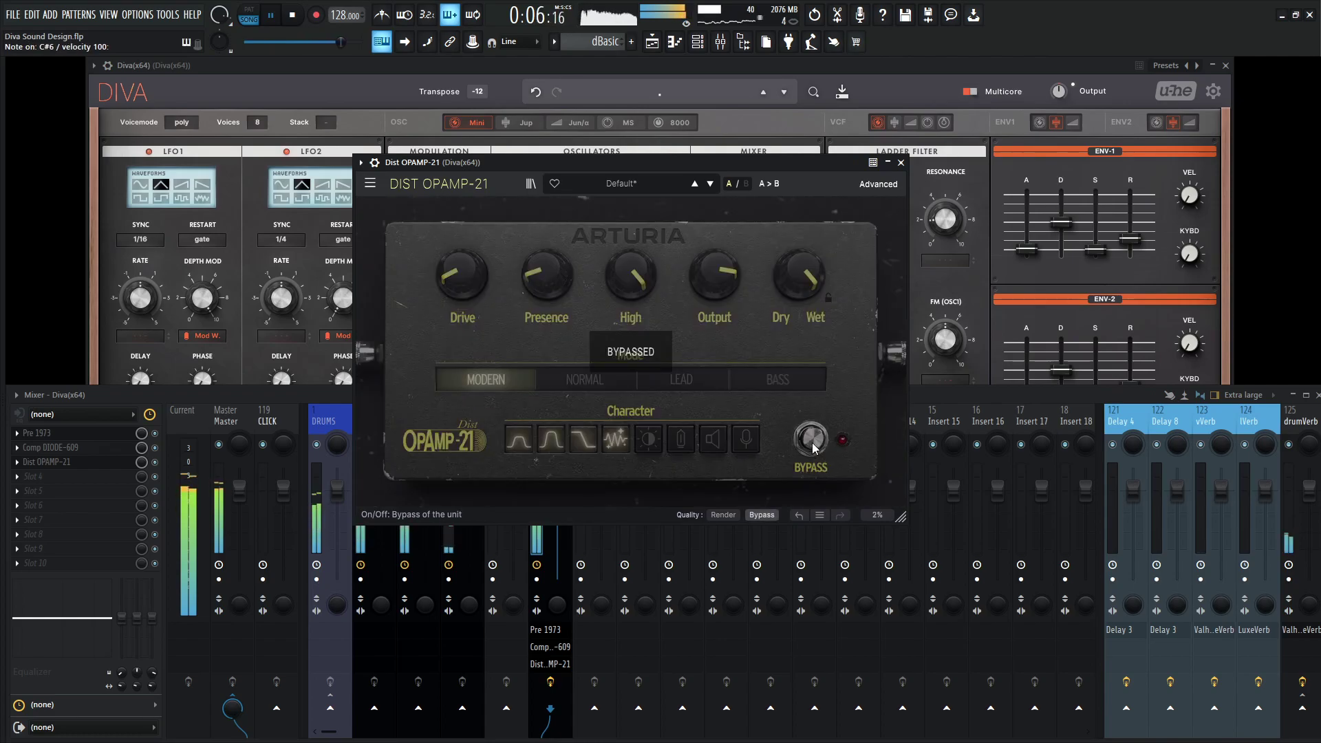
left_click(812, 447)
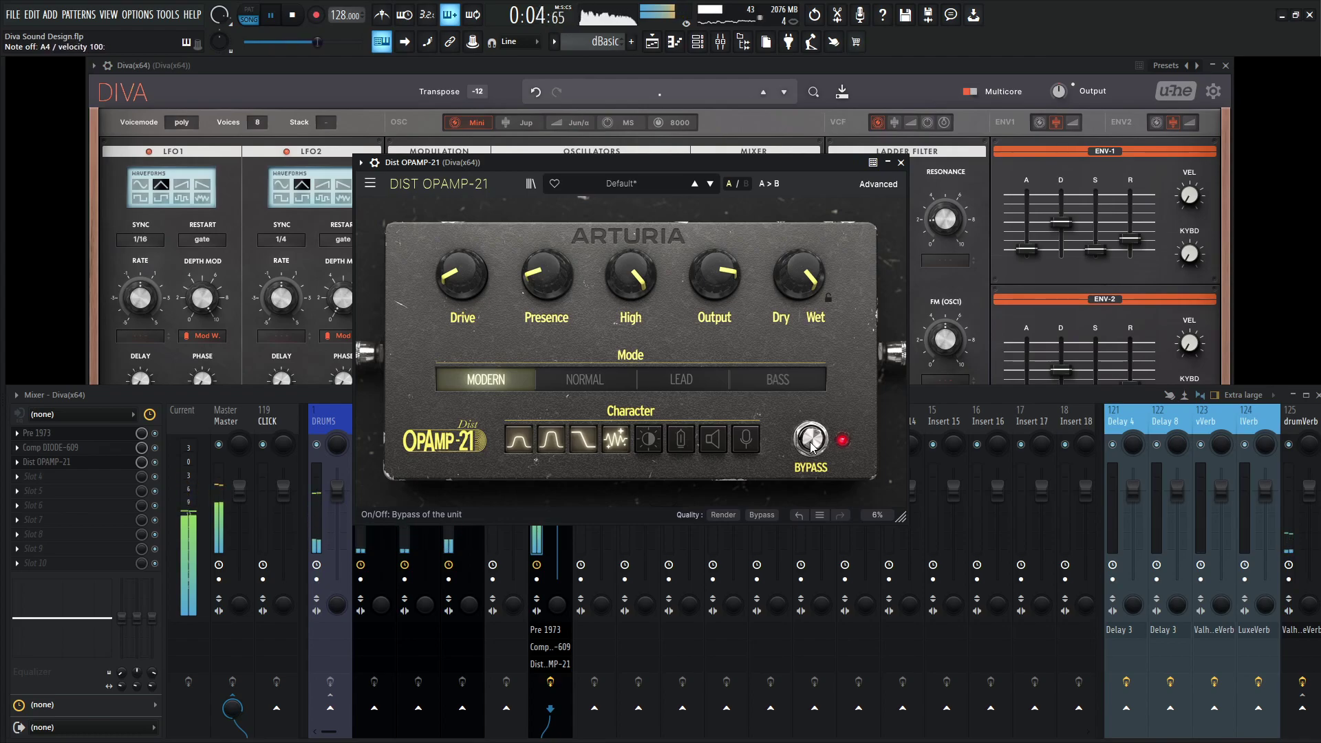
key("space")
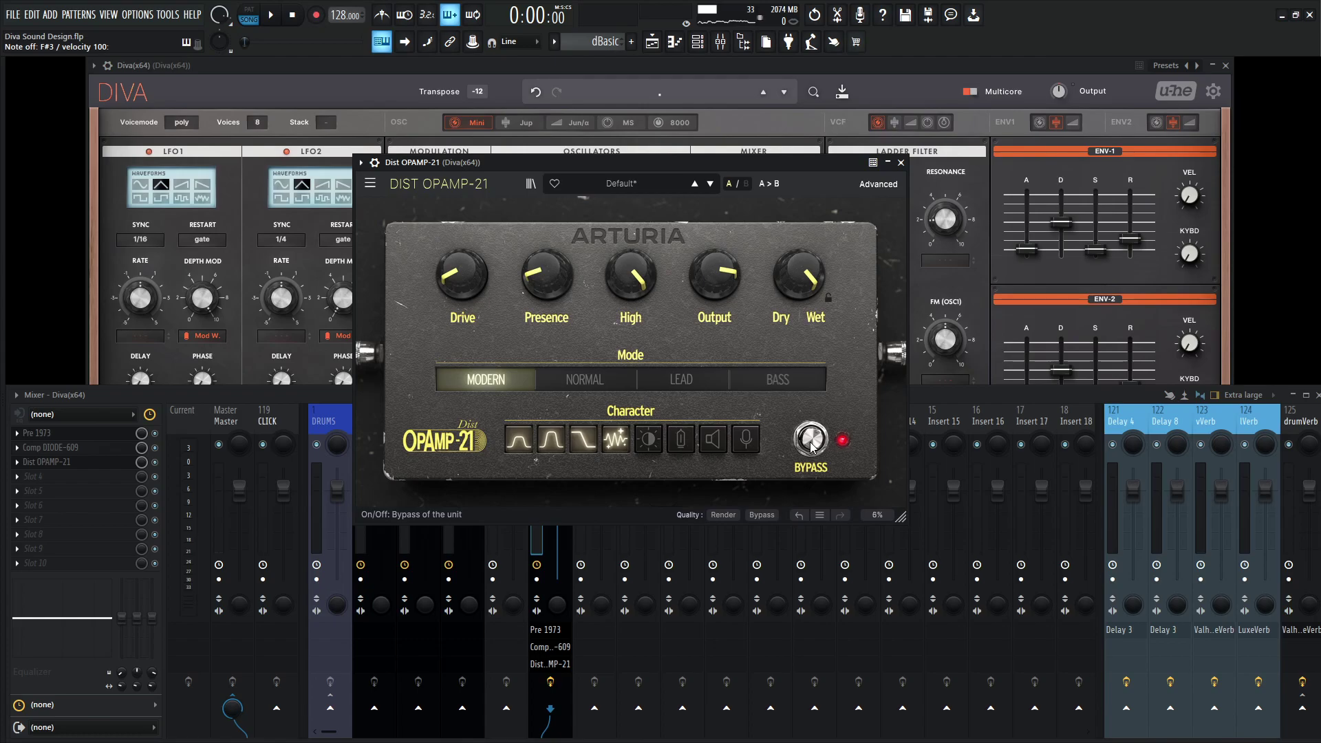
key("space")
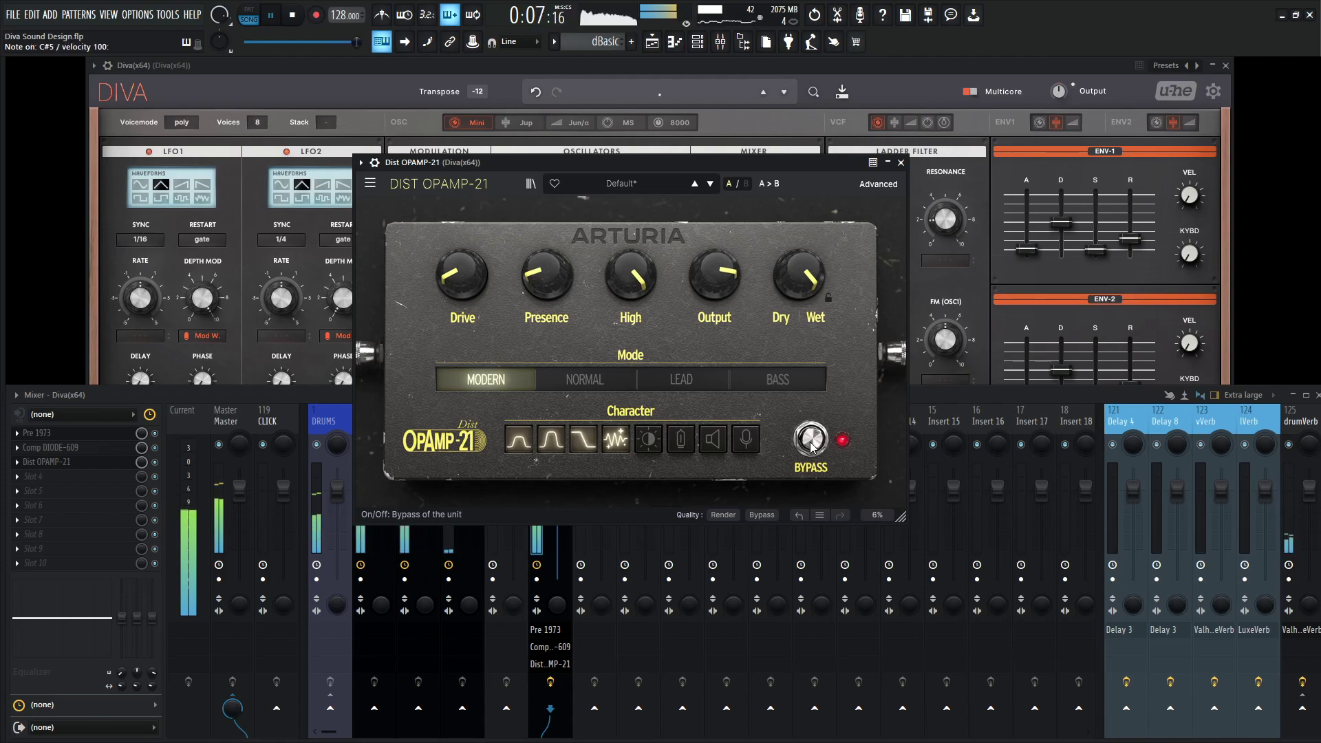
Step: Raise the Diva channel's vVerb send to 44% and play the song to hear the reverb
key("space")
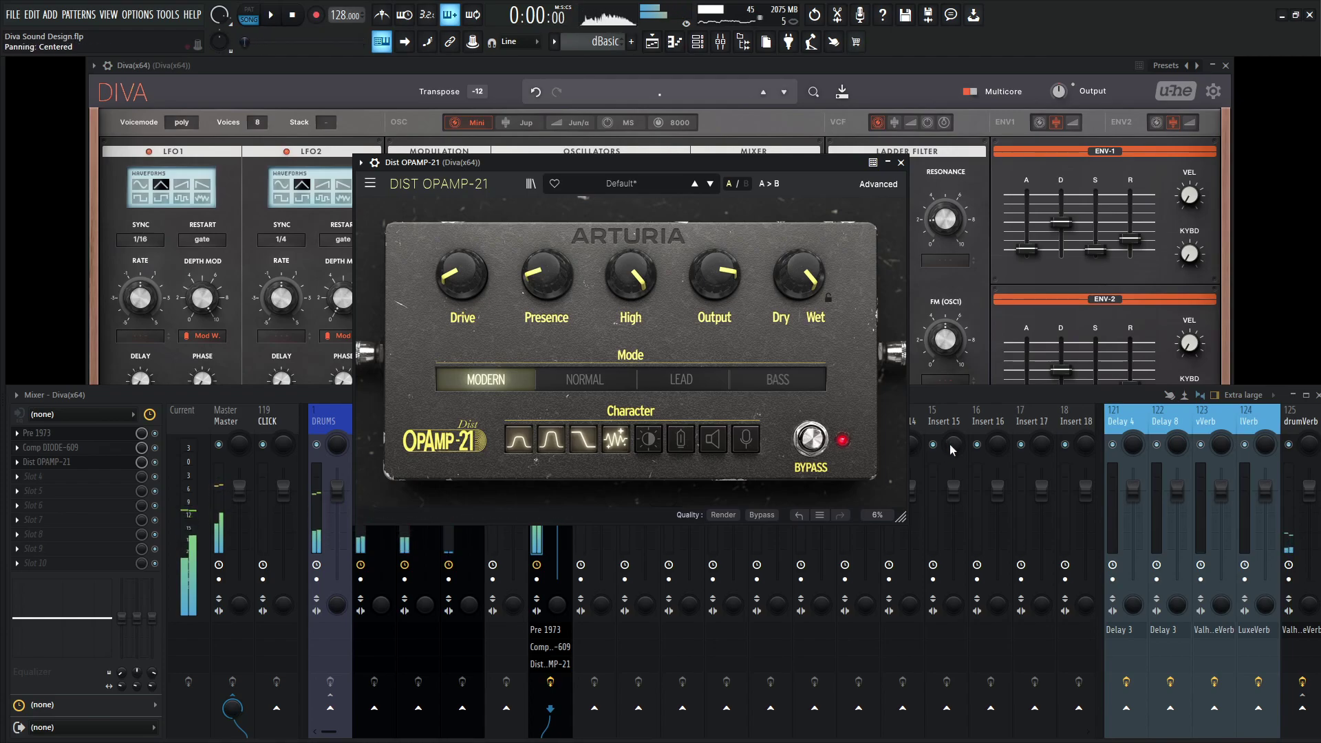
left_click(973, 393)
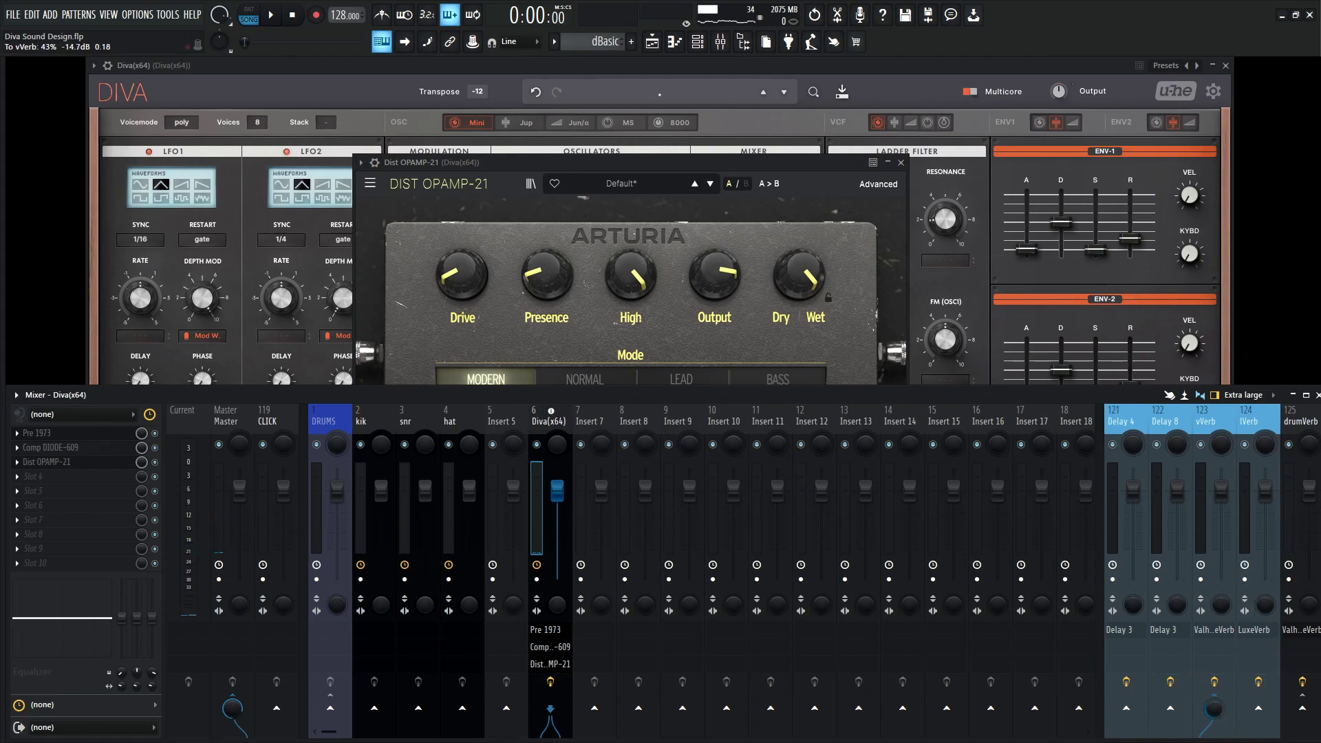
left_click_drag(1215, 711, 1218, 715)
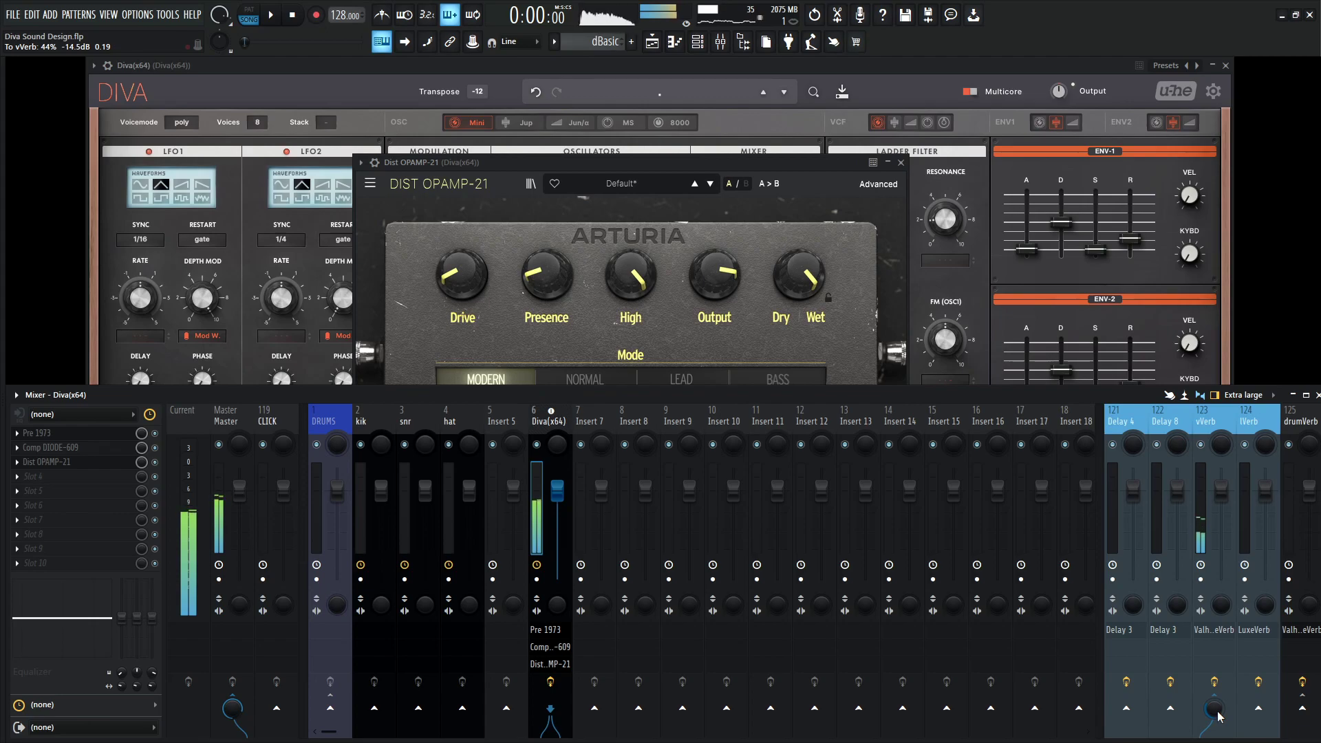
key("space")
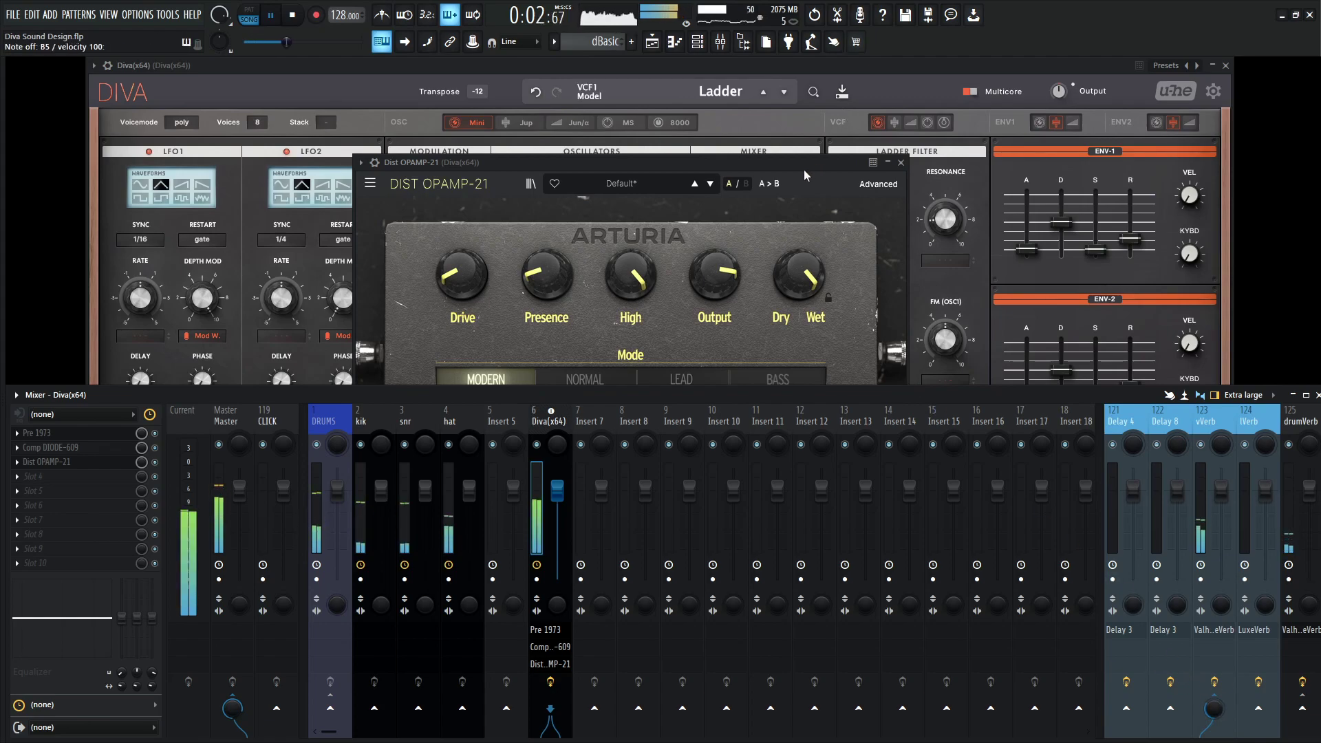
Step: Bypass the OpAmp-21 distortion, stop playback, and close its window
left_click(864, 271)
left_click(844, 439)
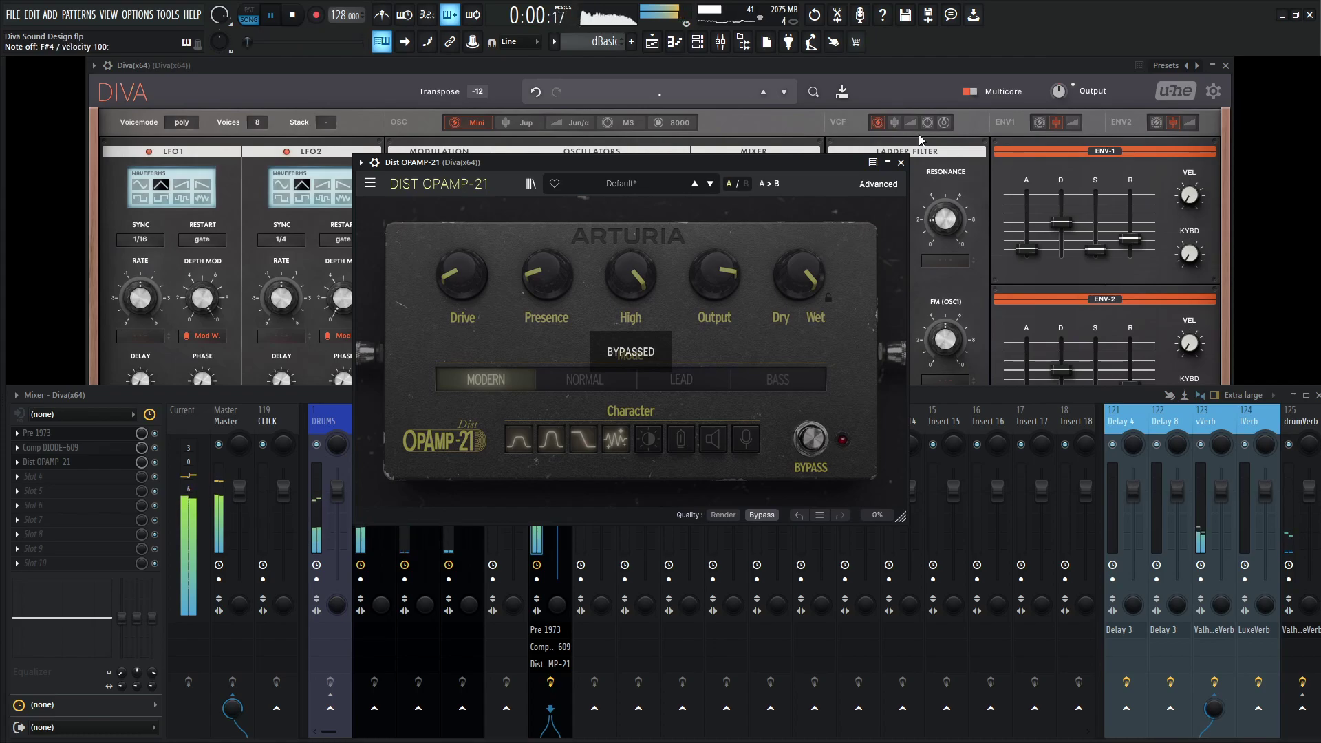
key("space")
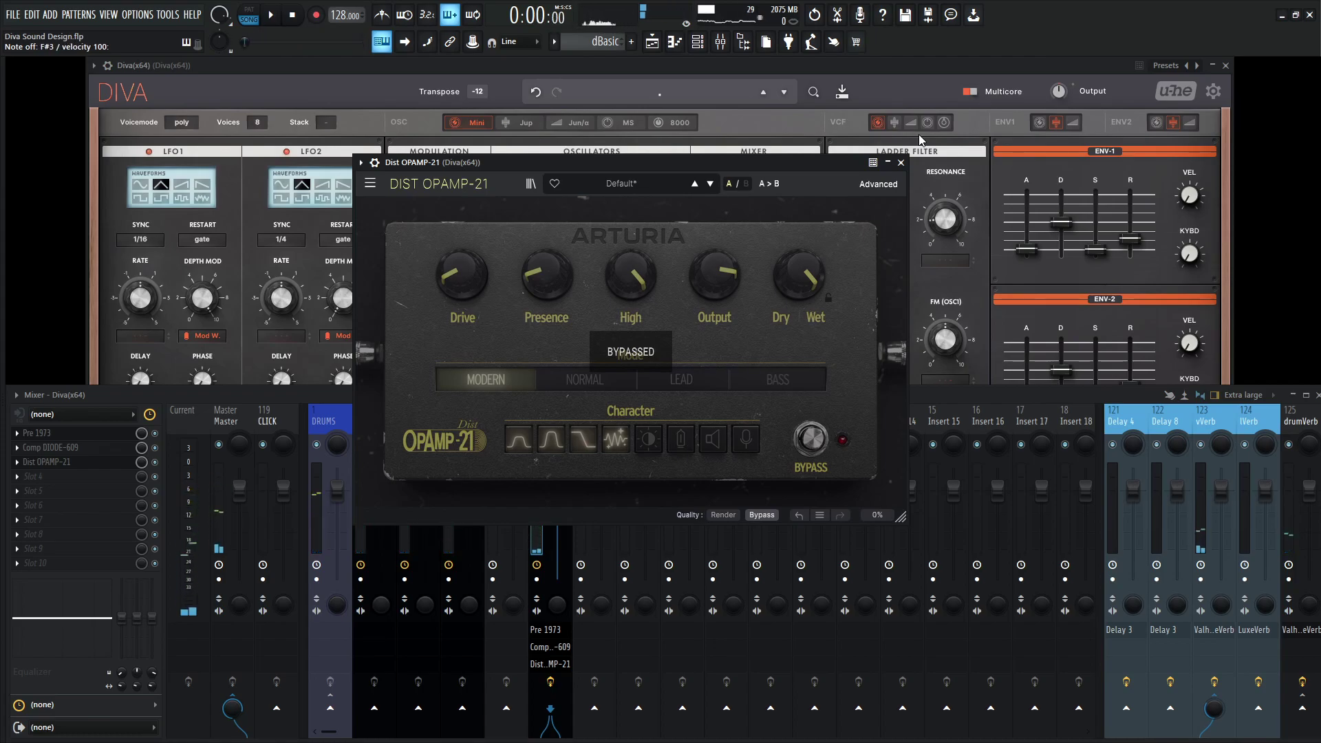
left_click(900, 162)
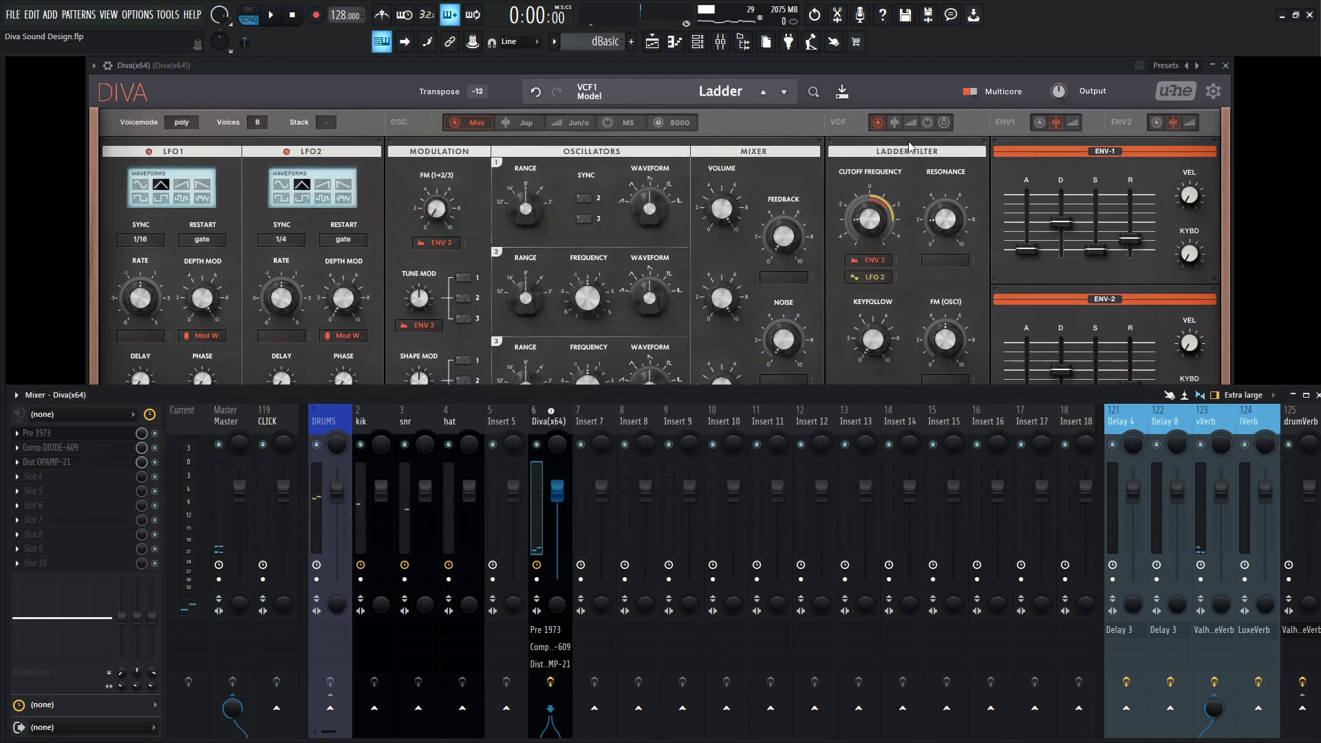
Step: Bring Diva's full panel with arpeggiator, voice and effects to the front, auditioning until stopping playback
left_click(925, 72)
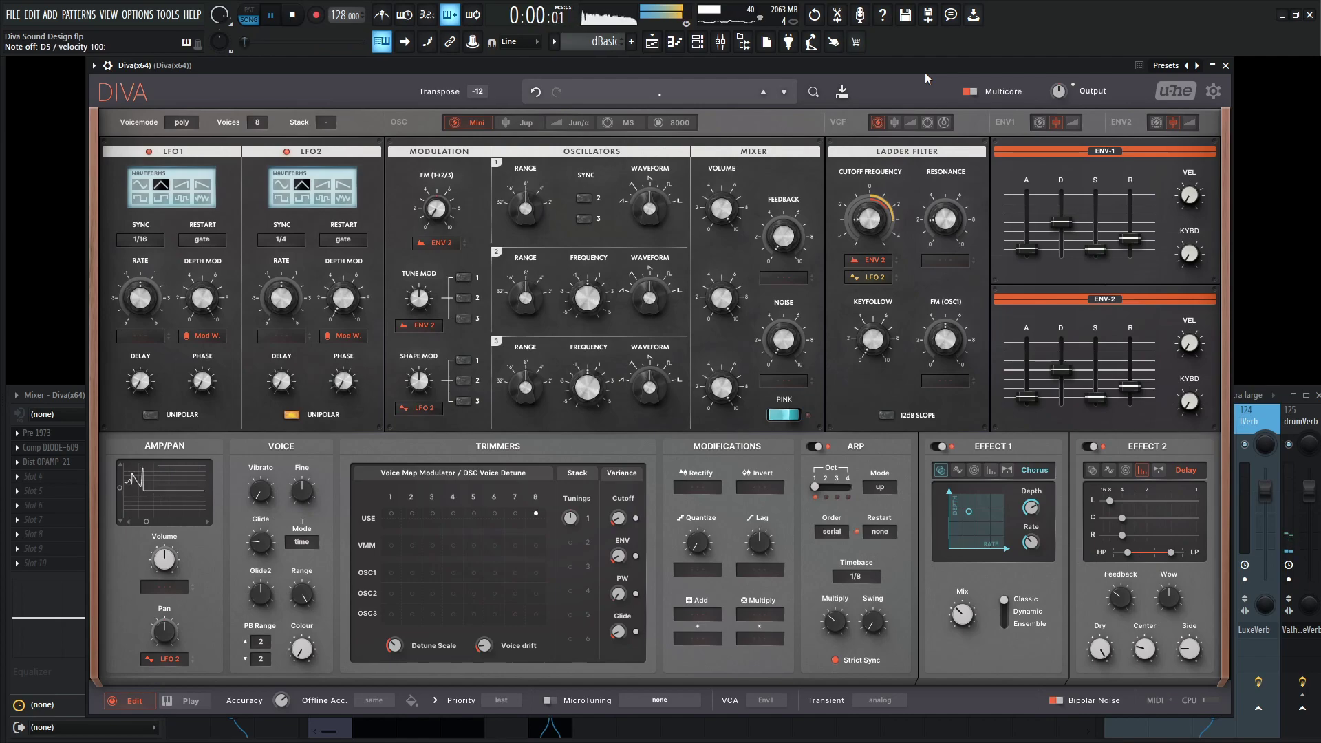
key("space")
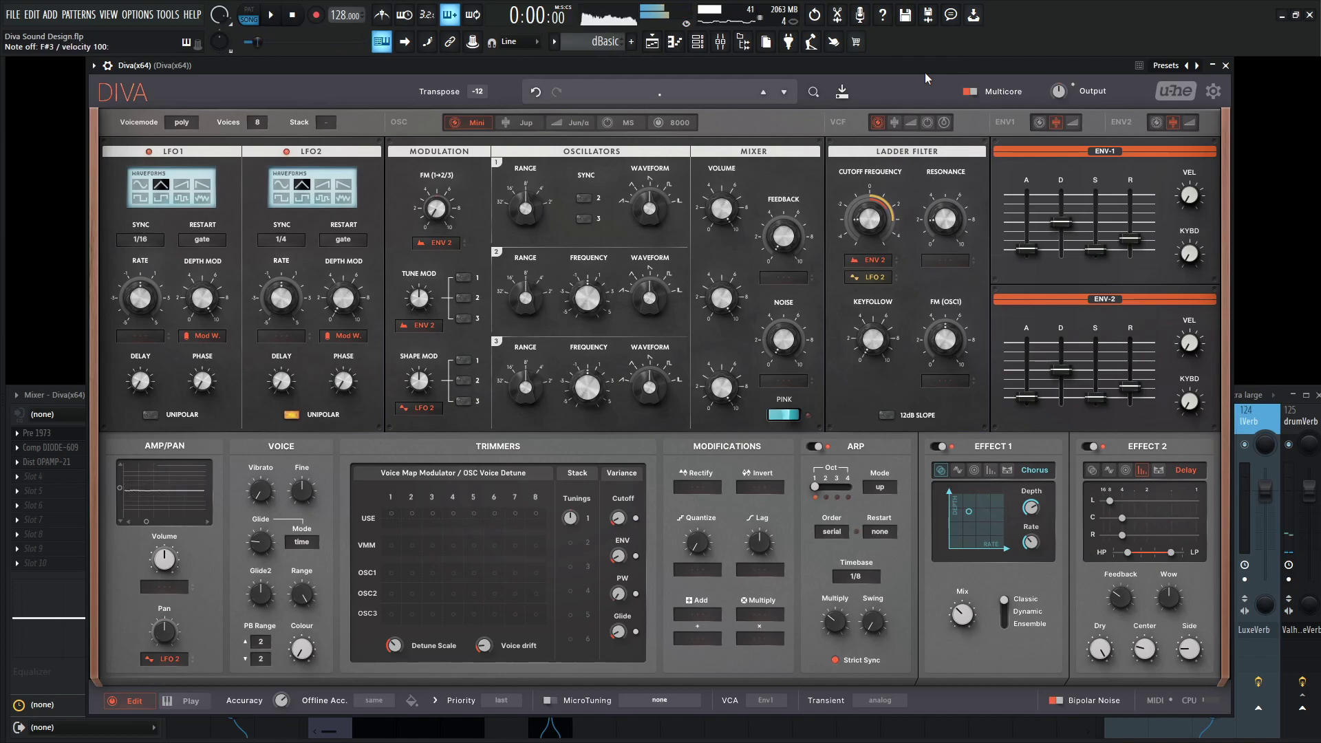